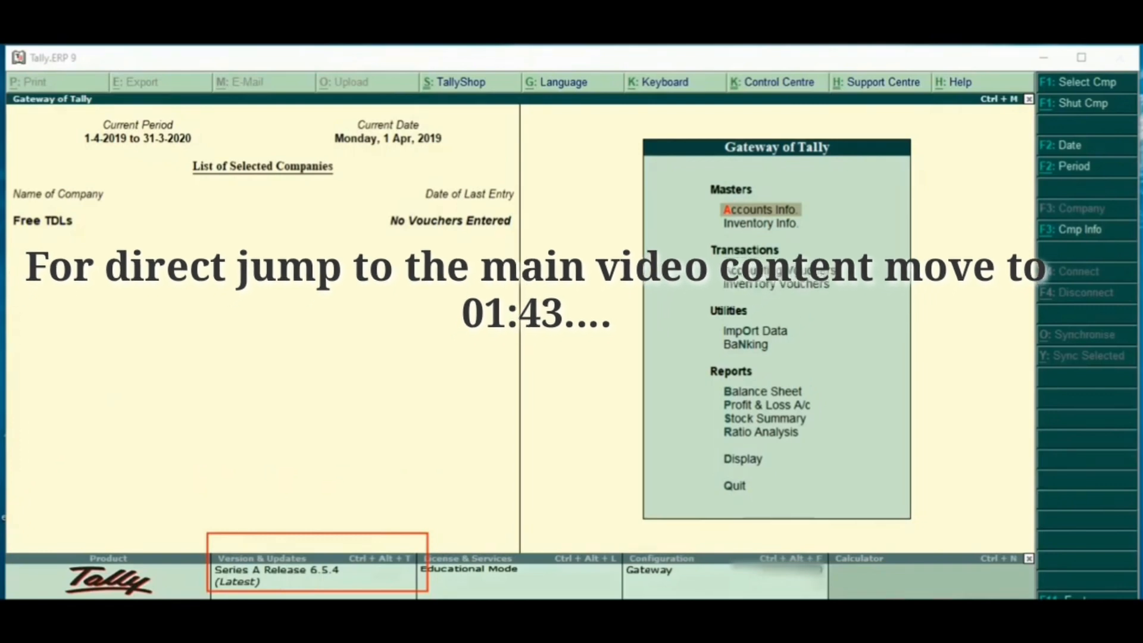
# Open the local TDL configuration from Product & Features and set loading TDL files on startup to Yes
pyautogui.hotkey('ctrl', 'alt')
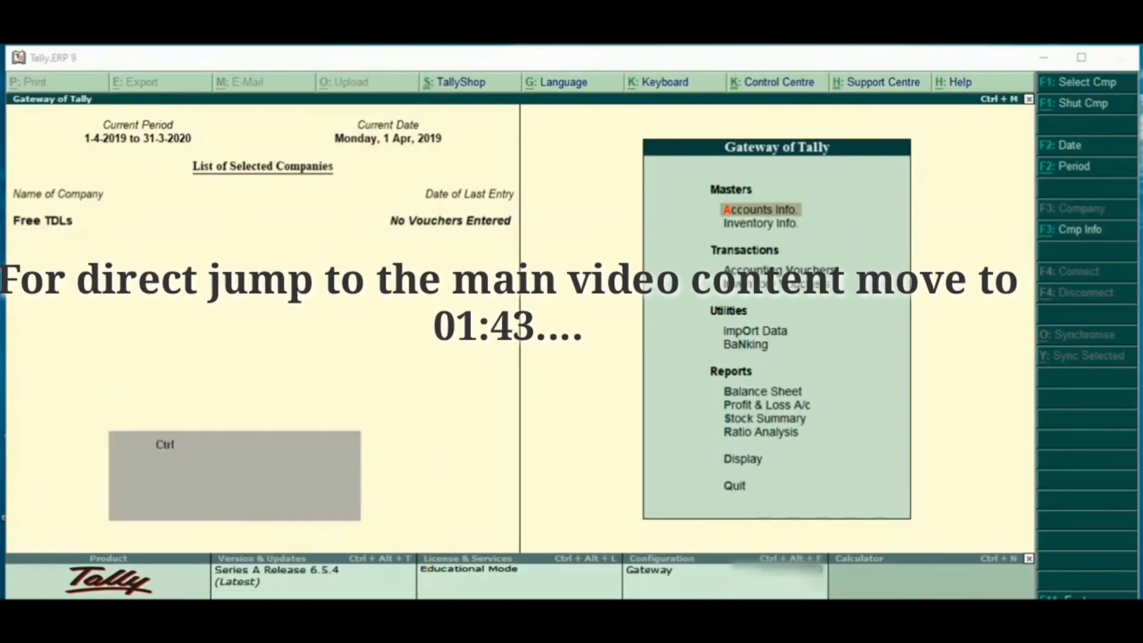
pyautogui.hotkey('ctrl', 'alt', 't')
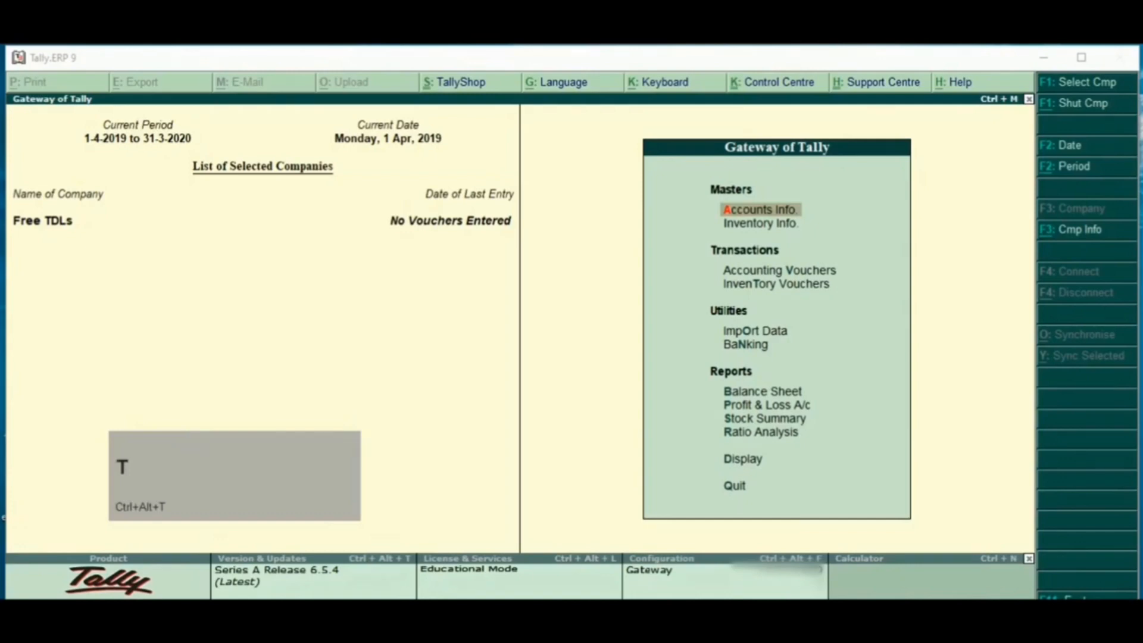
pyautogui.hotkey('ctrl', 'alt', 't')
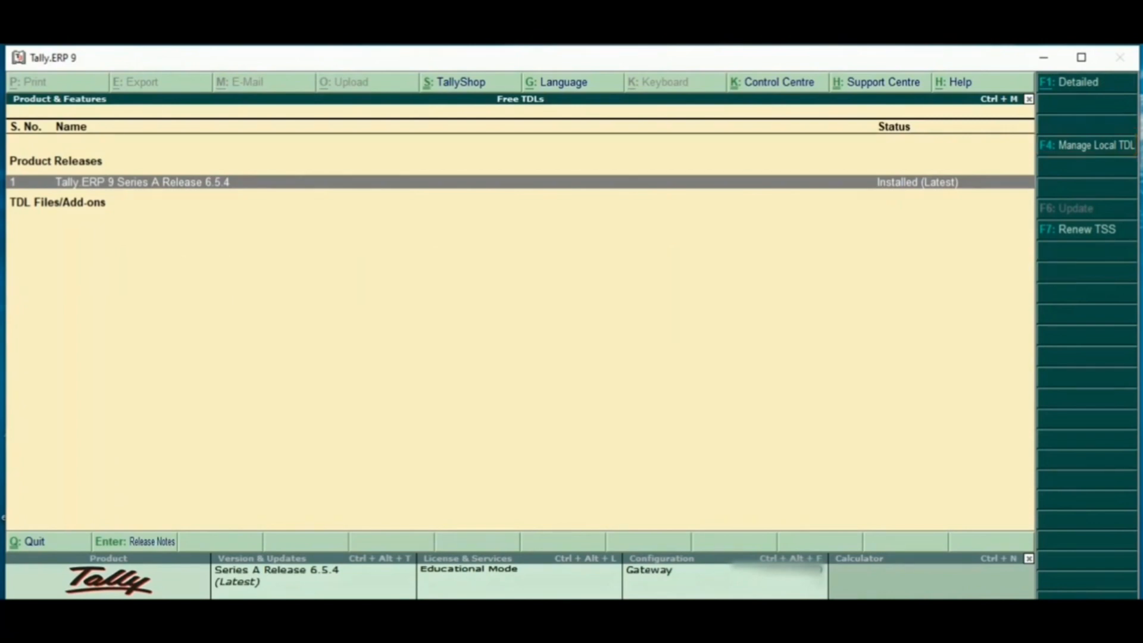
pyautogui.press('F4')
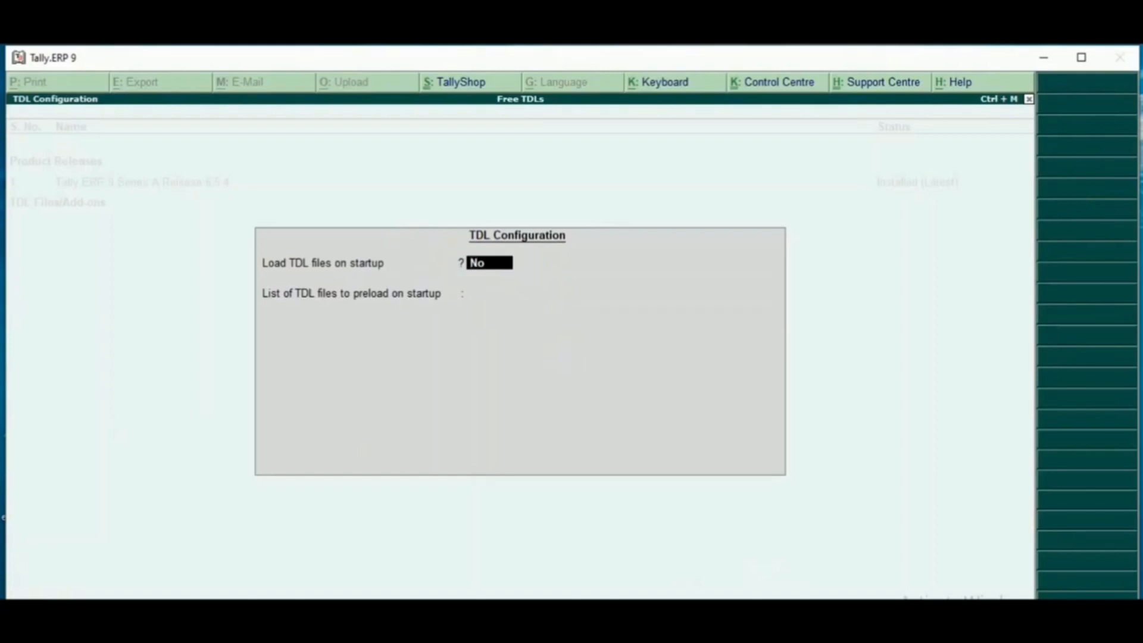
pyautogui.write('y')
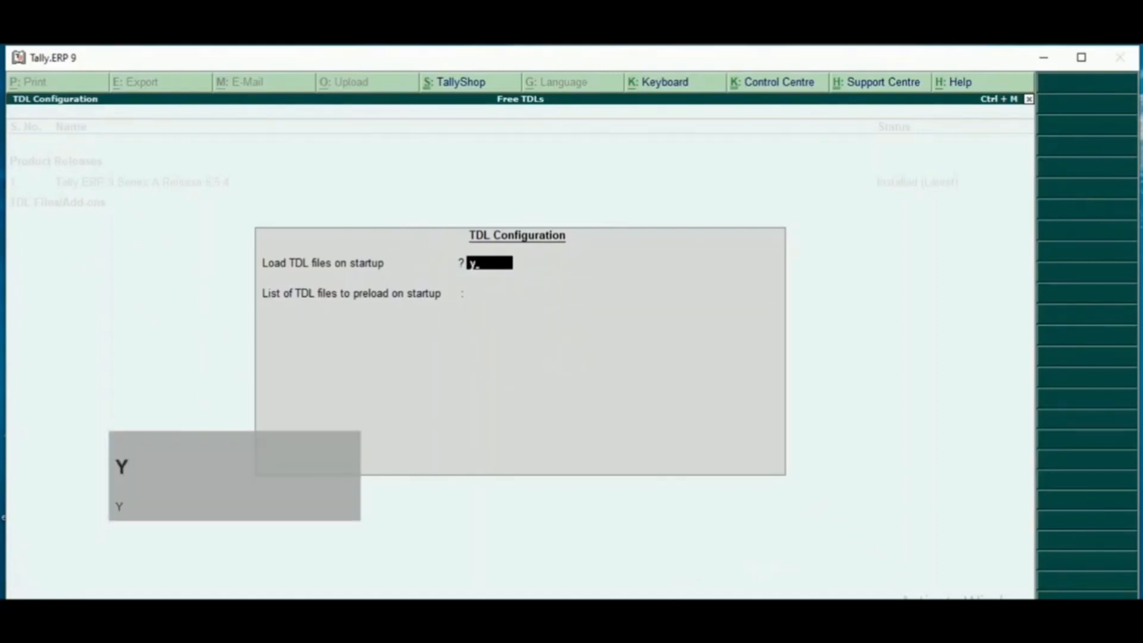
pyautogui.press('Return')
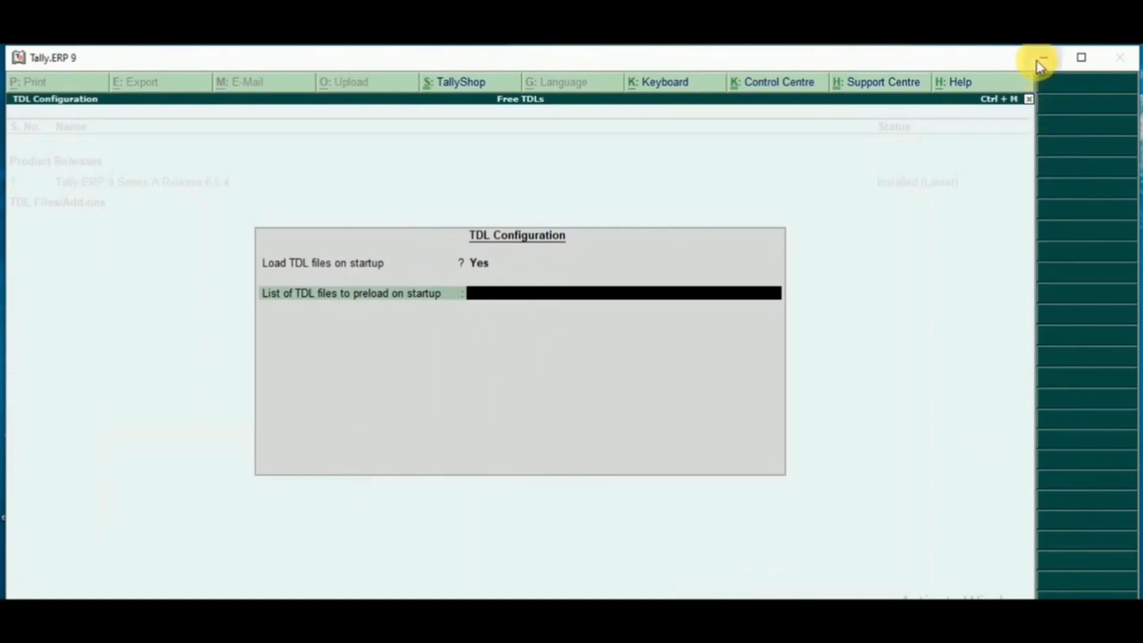
# Switch to the desktop and copy the full file path of shortcut.txt from the security details in its properties
pyautogui.press('super+d')
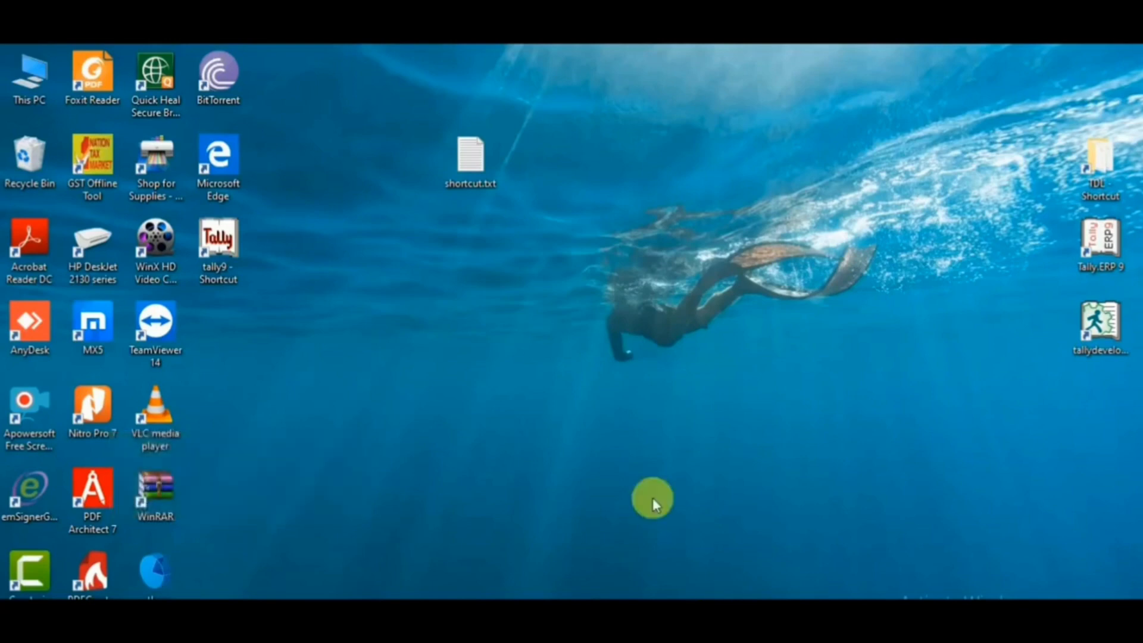
pyautogui.moveTo(419, 101)
pyautogui.mouseDown()
pyautogui.moveTo(467, 207)
pyautogui.moveTo(503, 231)
pyautogui.moveTo(541, 229)
pyautogui.mouseUp()
pyautogui.rightClick(461, 76)
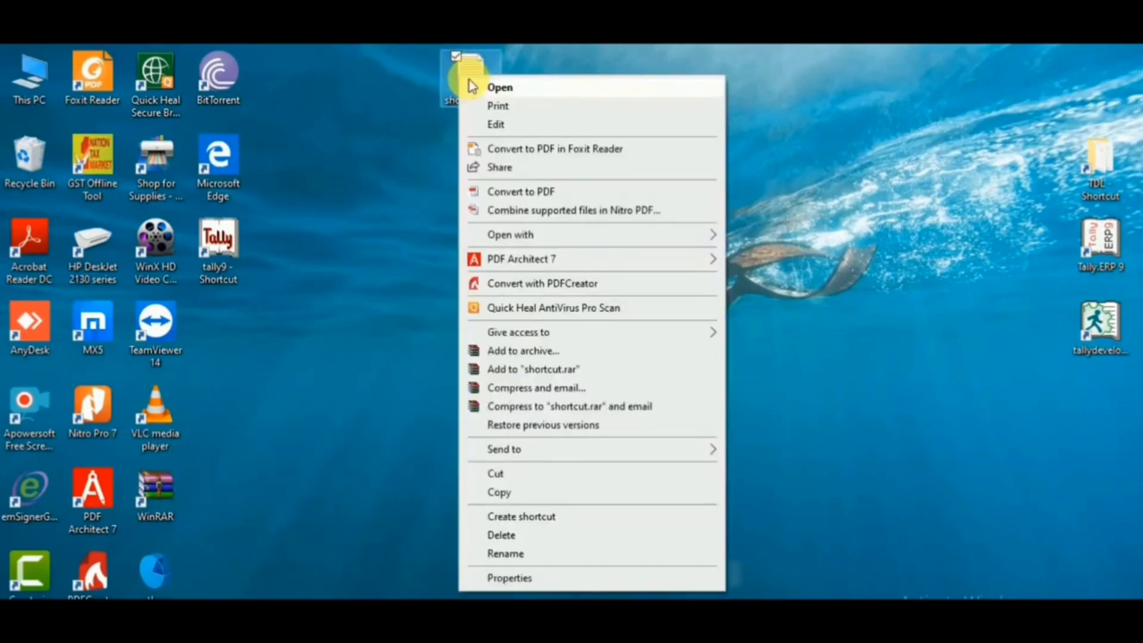
pyautogui.click(545, 579)
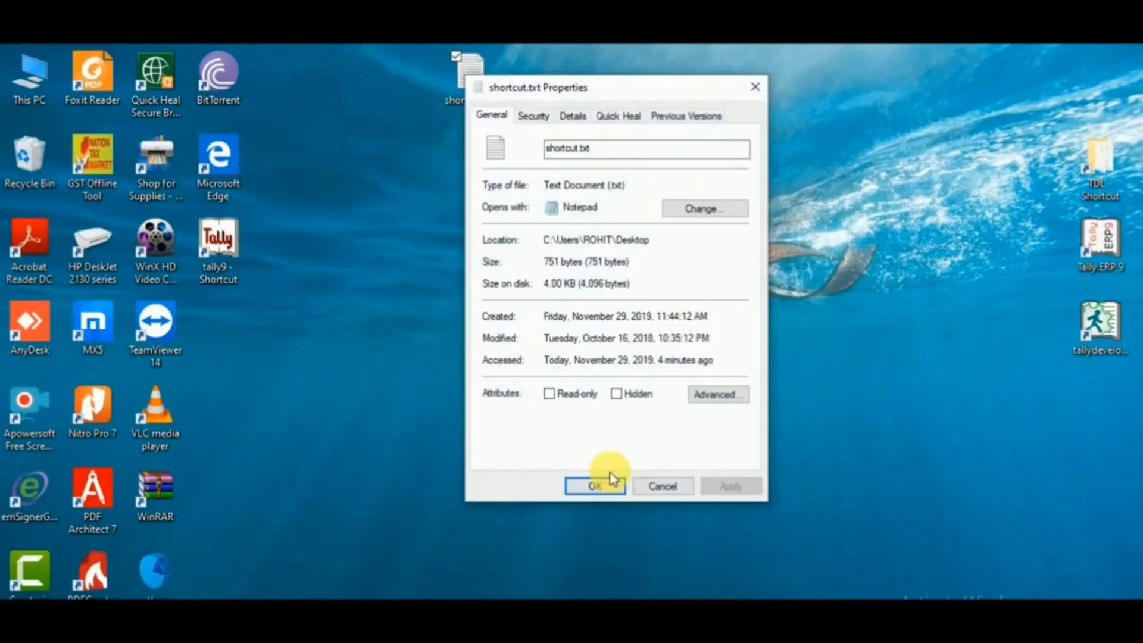
pyautogui.click(533, 115)
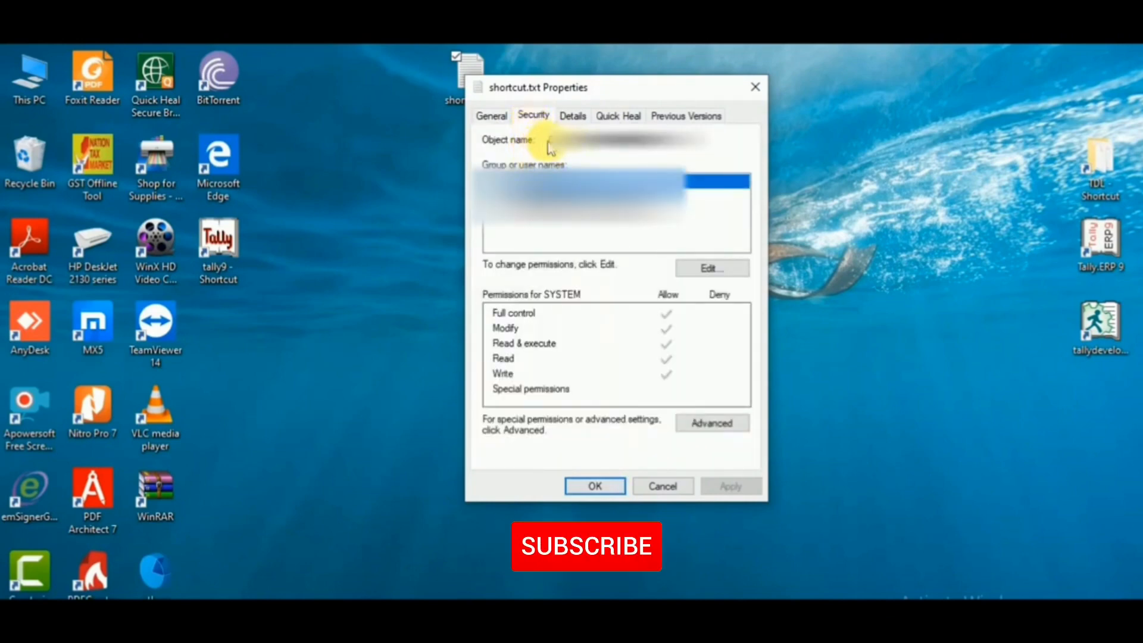
pyautogui.moveTo(554, 146); pyautogui.dragTo(715, 147)
pyautogui.hotkey('ctrl', 'c')
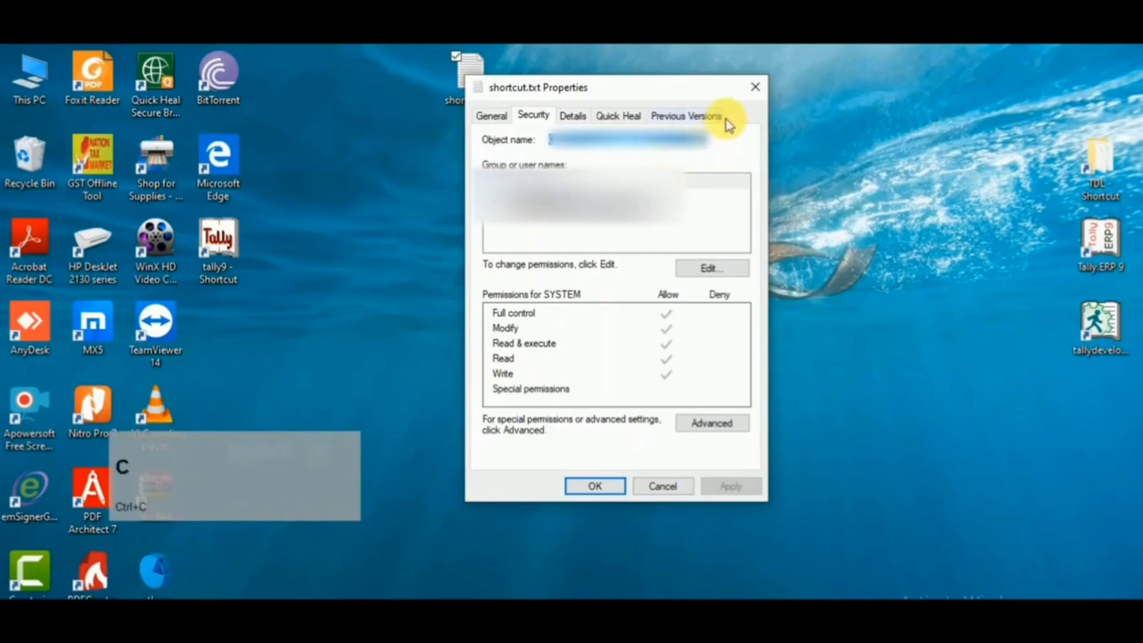
# Switch back to Tally.ERP 9, paste the copied path into the list of TDL files to preload and accept the configuration
pyautogui.hotkey('alt', 'Tab')
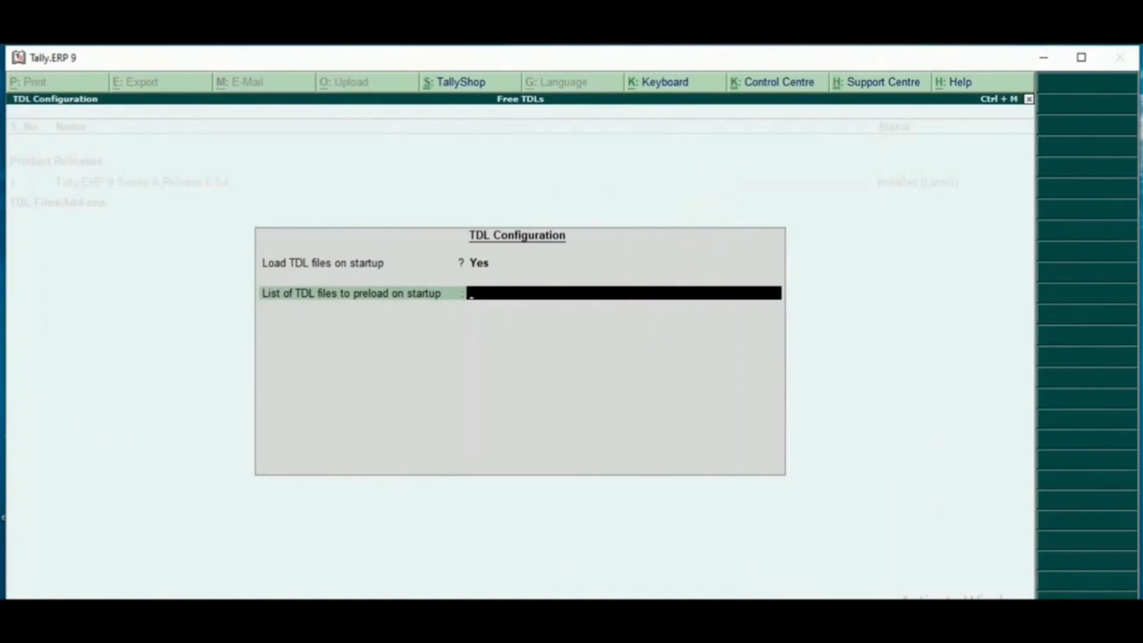
pyautogui.moveTo(448, 269)
pyautogui.mouseDown()
pyautogui.moveTo(498, 313)
pyautogui.moveTo(787, 331)
pyautogui.mouseUp()
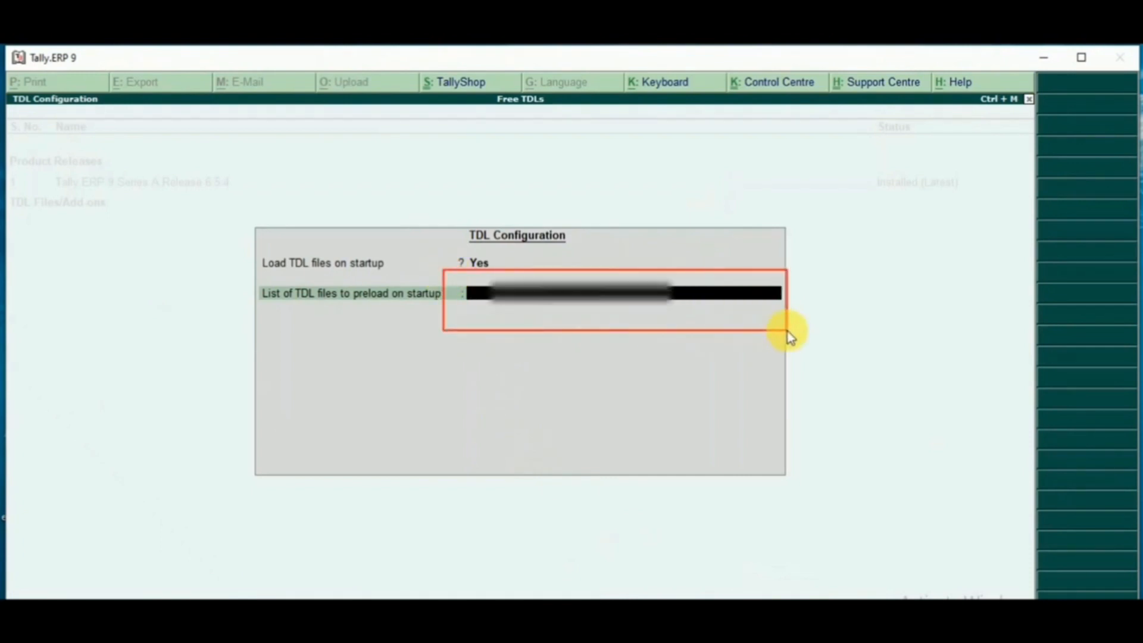
pyautogui.press('ctrl')
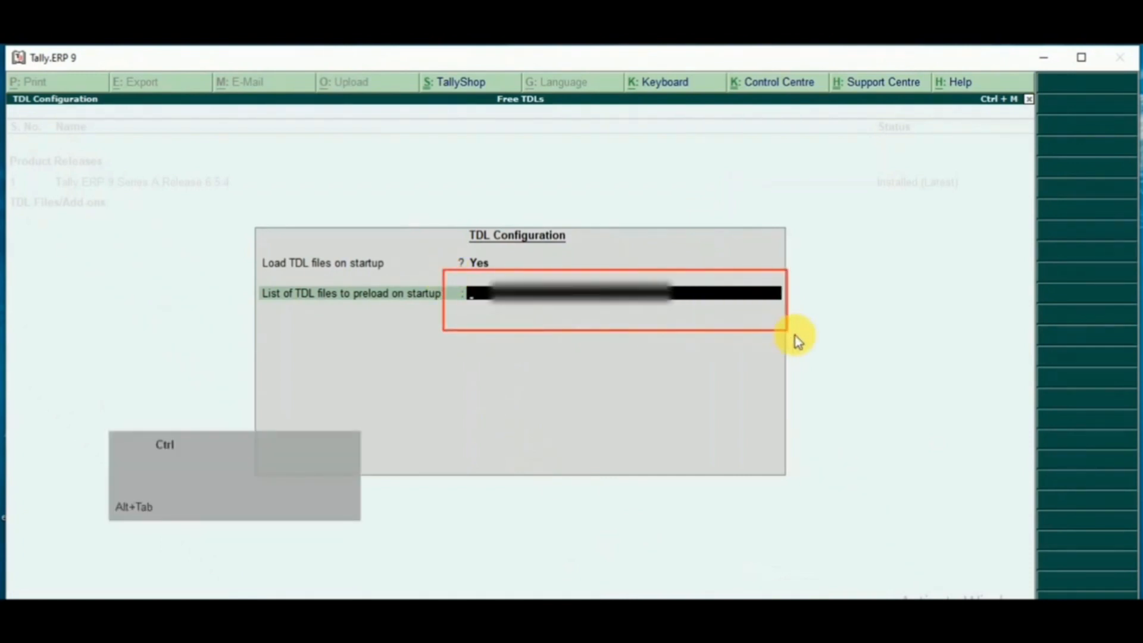
pyautogui.hotkey('ctrl', 'alt', 'v')
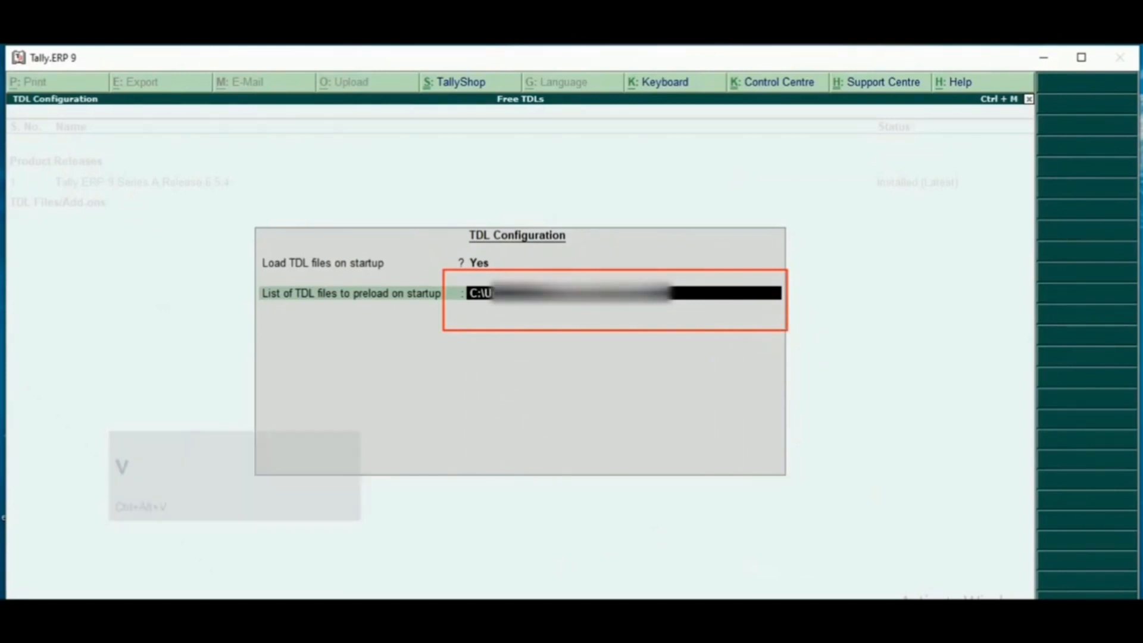
pyautogui.press('Return')
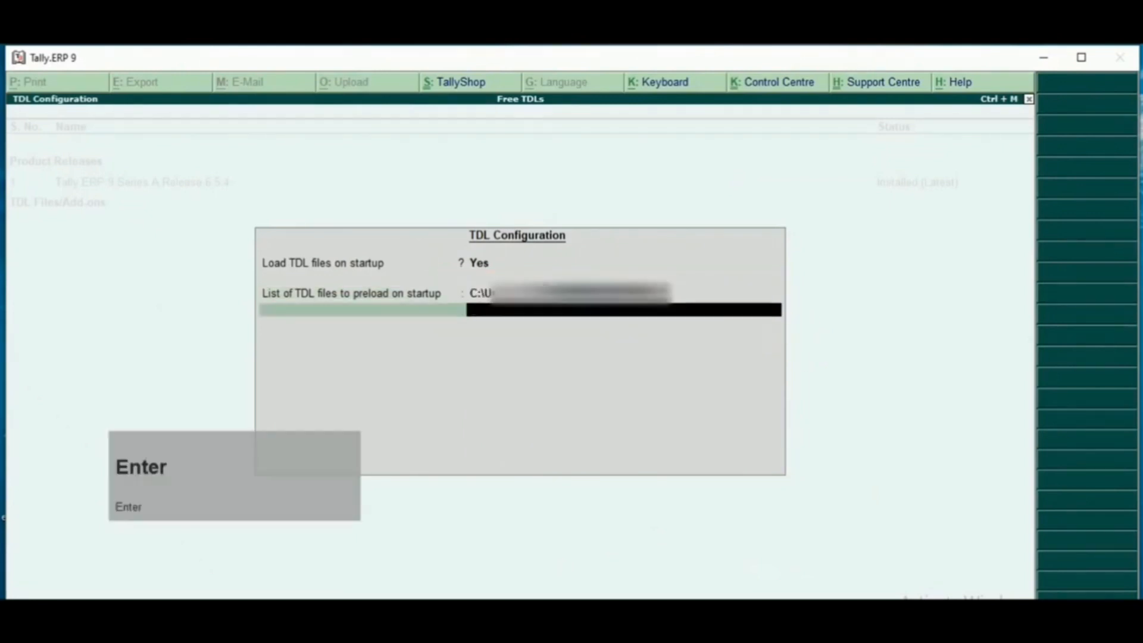
pyautogui.press('Return')
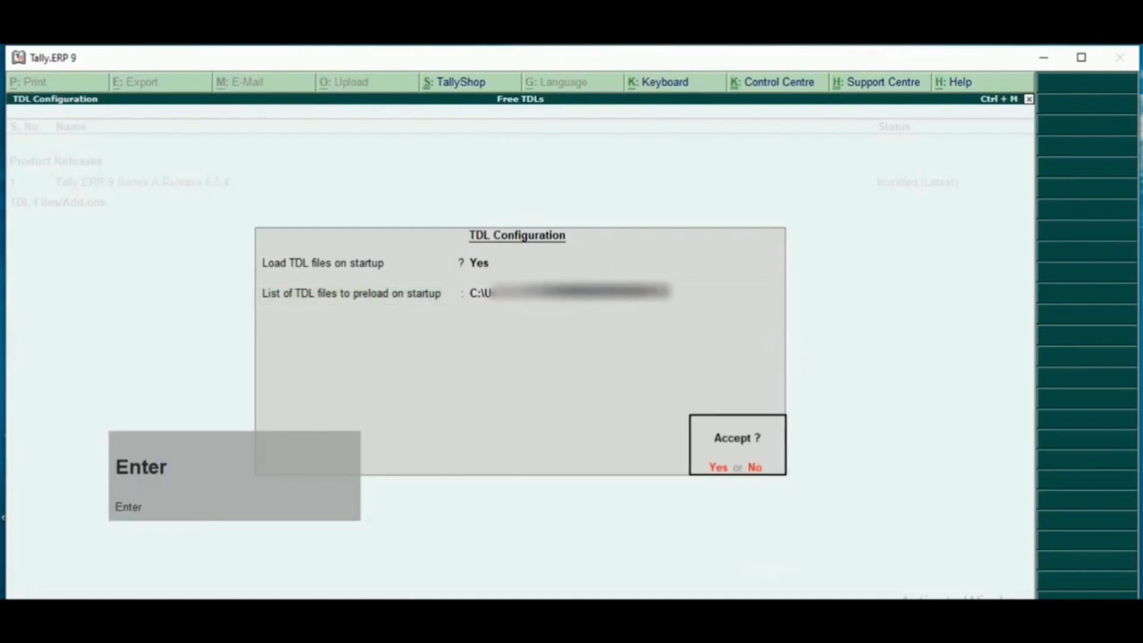
pyautogui.press('Return')
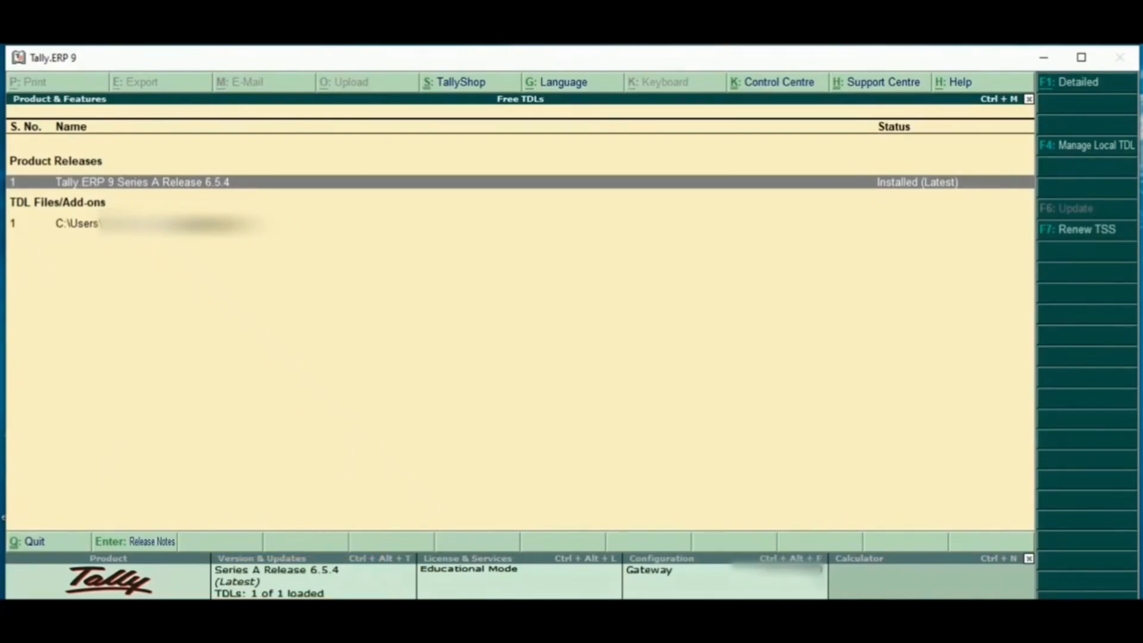
# Return to the Gateway of Tally and open Ledger Master Import under Accounts Info
pyautogui.press('Escape')
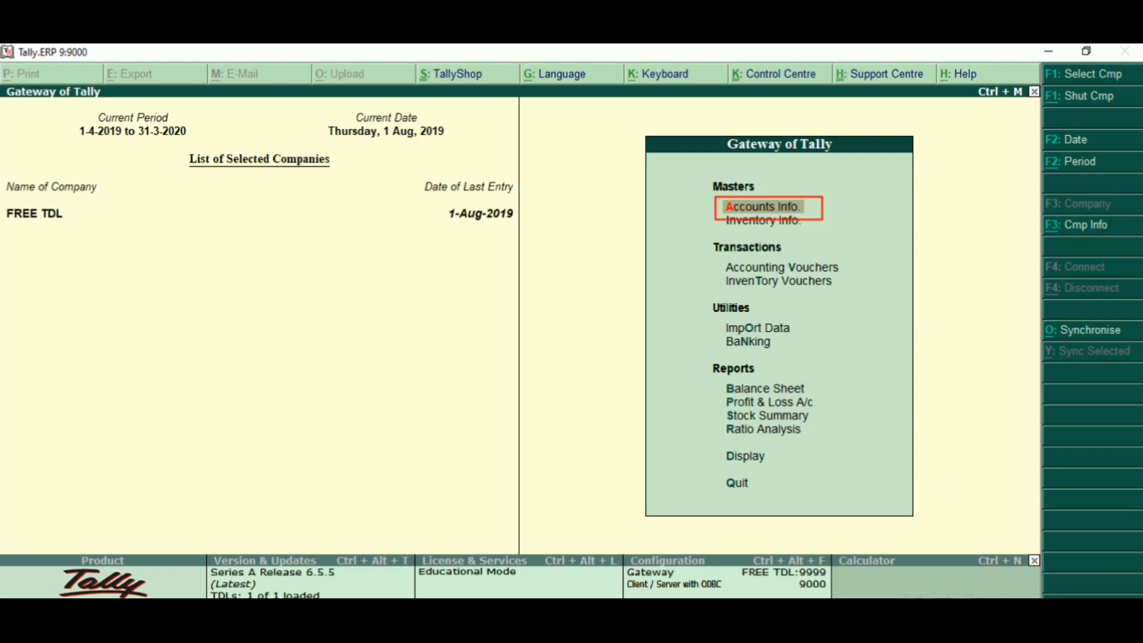
pyautogui.press('Return')
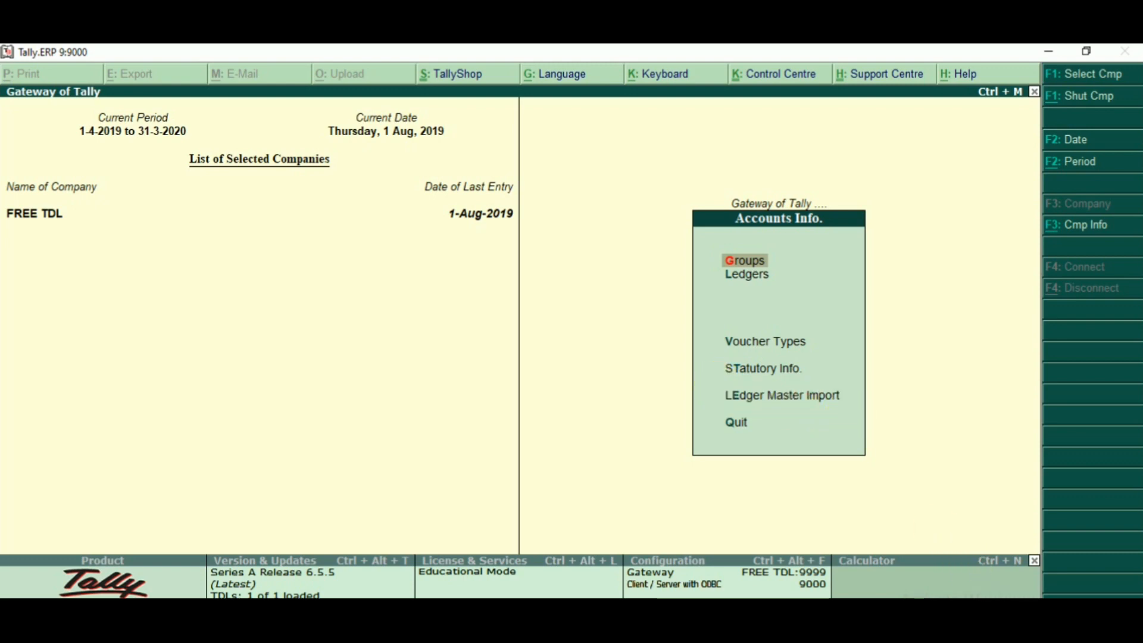
pyautogui.press('Up')
pyautogui.press('Up')
pyautogui.press('Return')
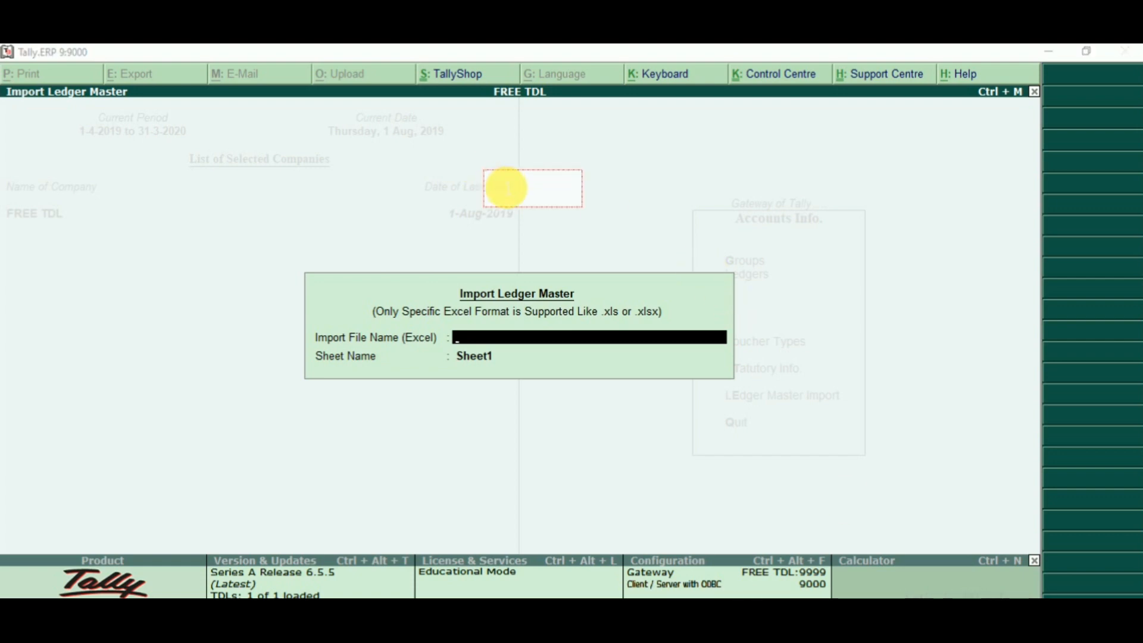
pyautogui.write('Provi')
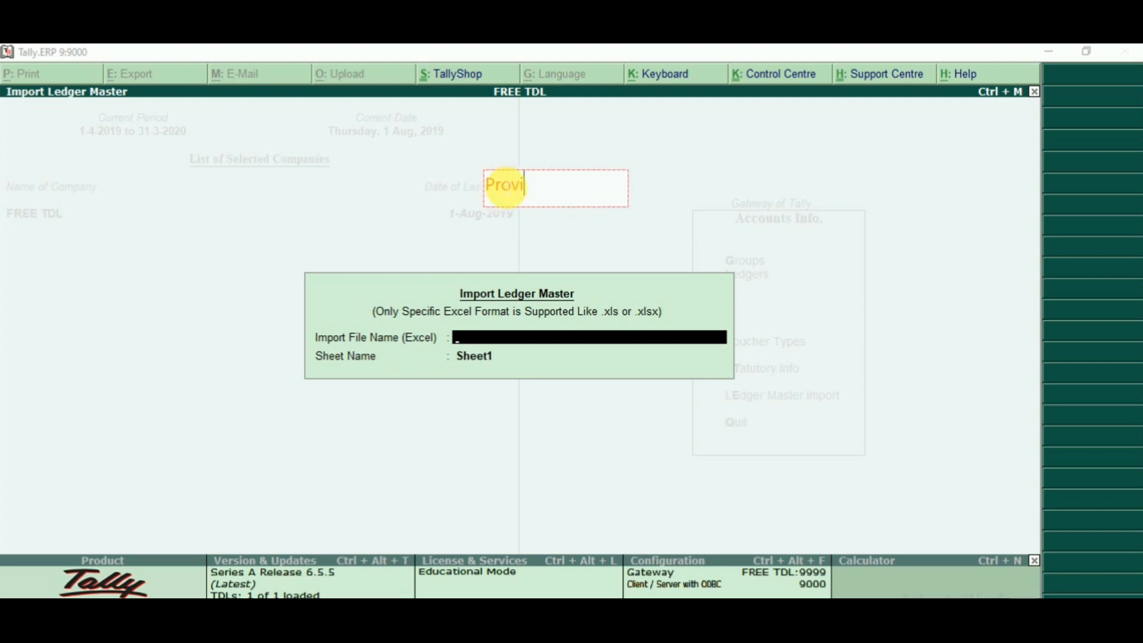
pyautogui.write('de t')
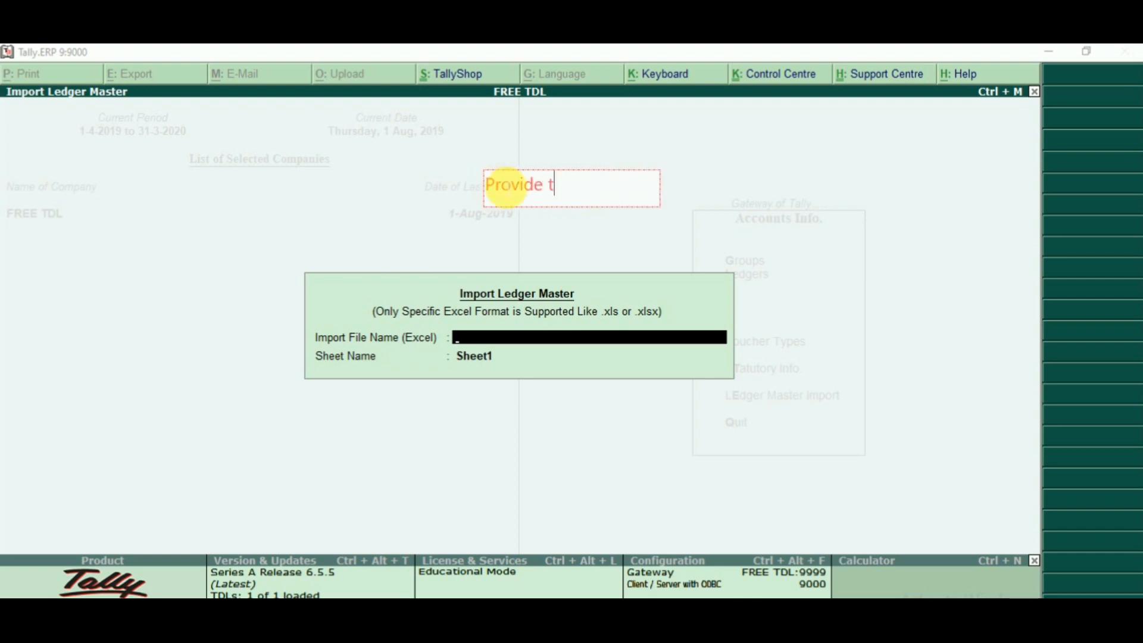
pyautogui.write('he link ')
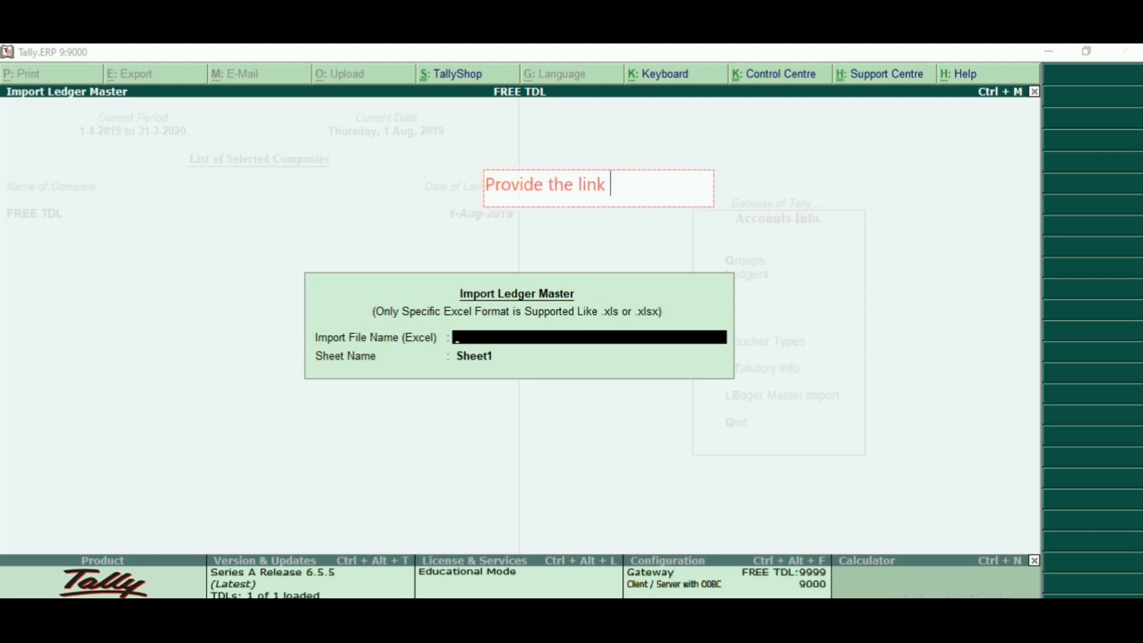
pyautogui.write('of t')
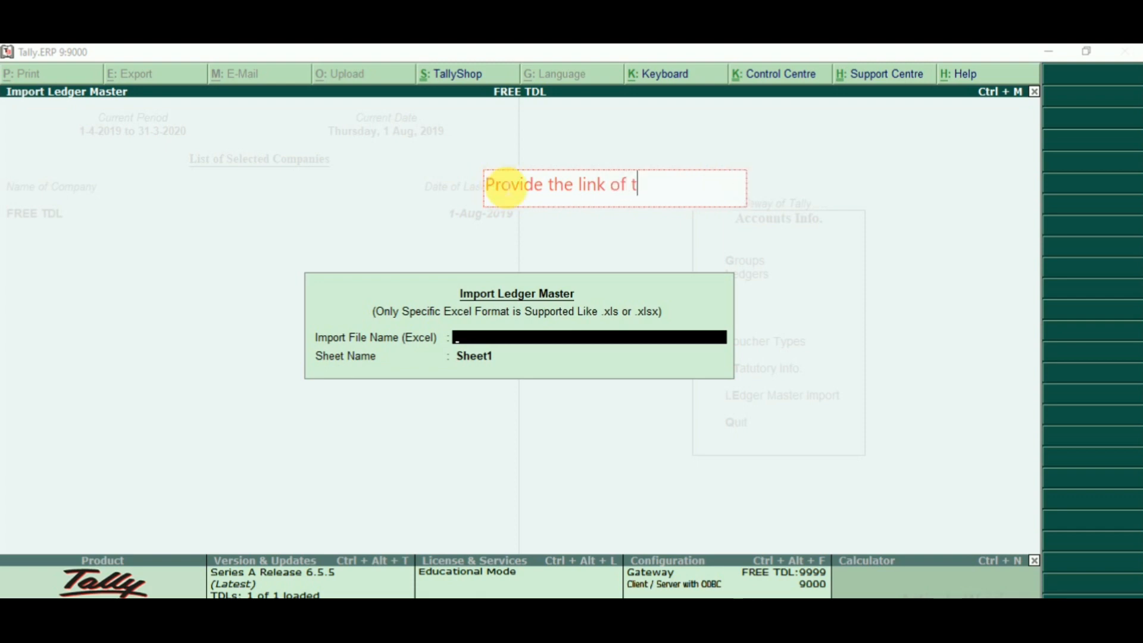
pyautogui.write('he e')
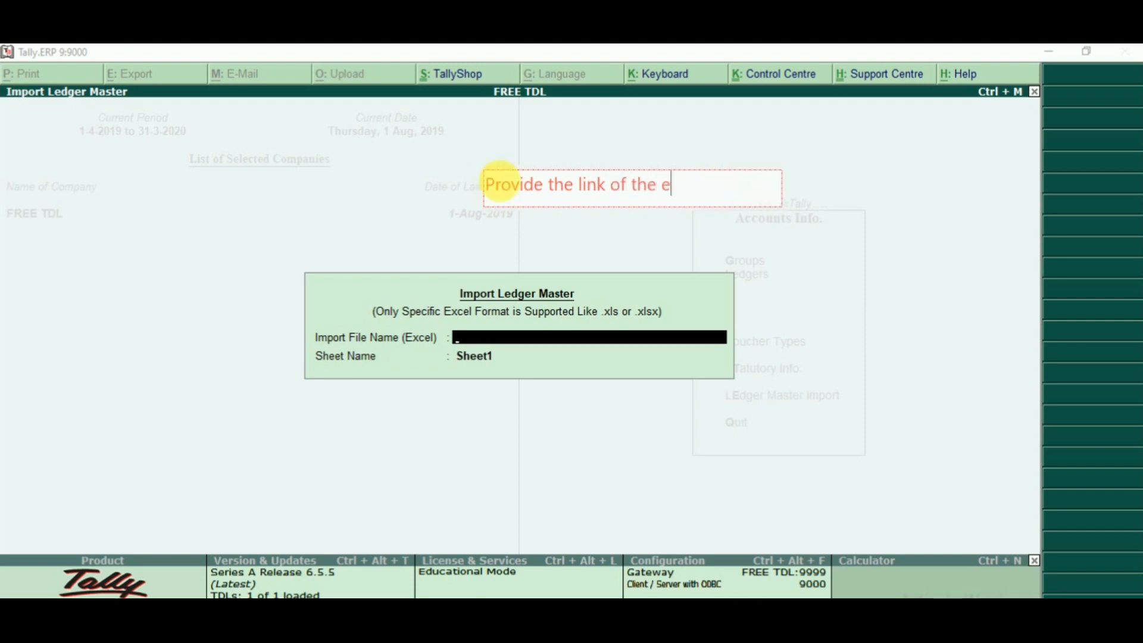
pyautogui.write('xcel file with ')
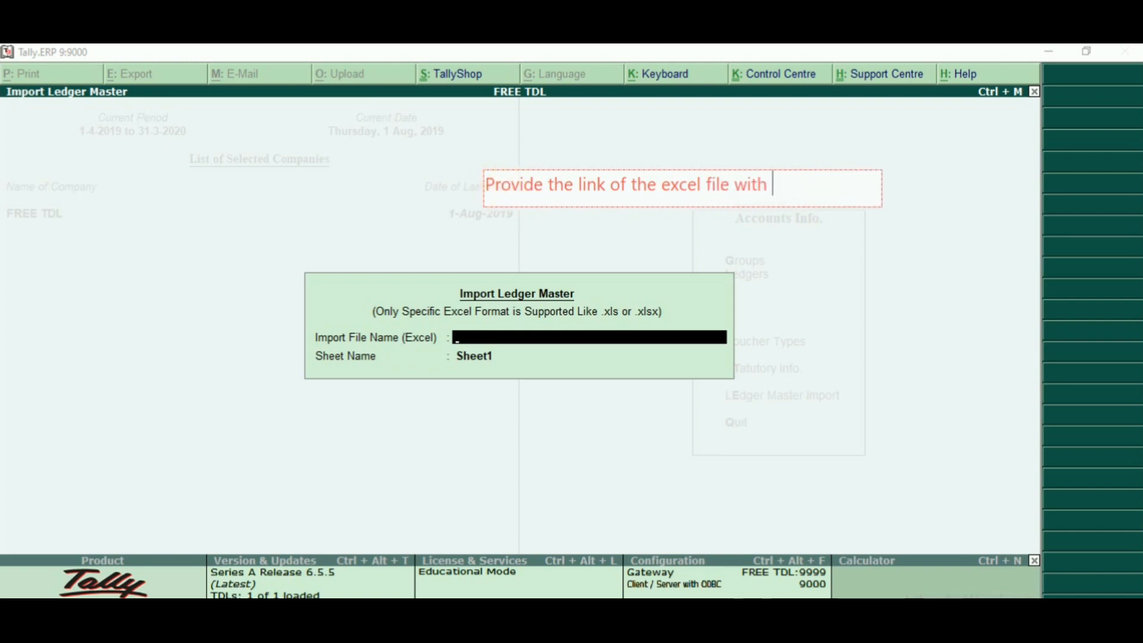
pyautogui.write('y')
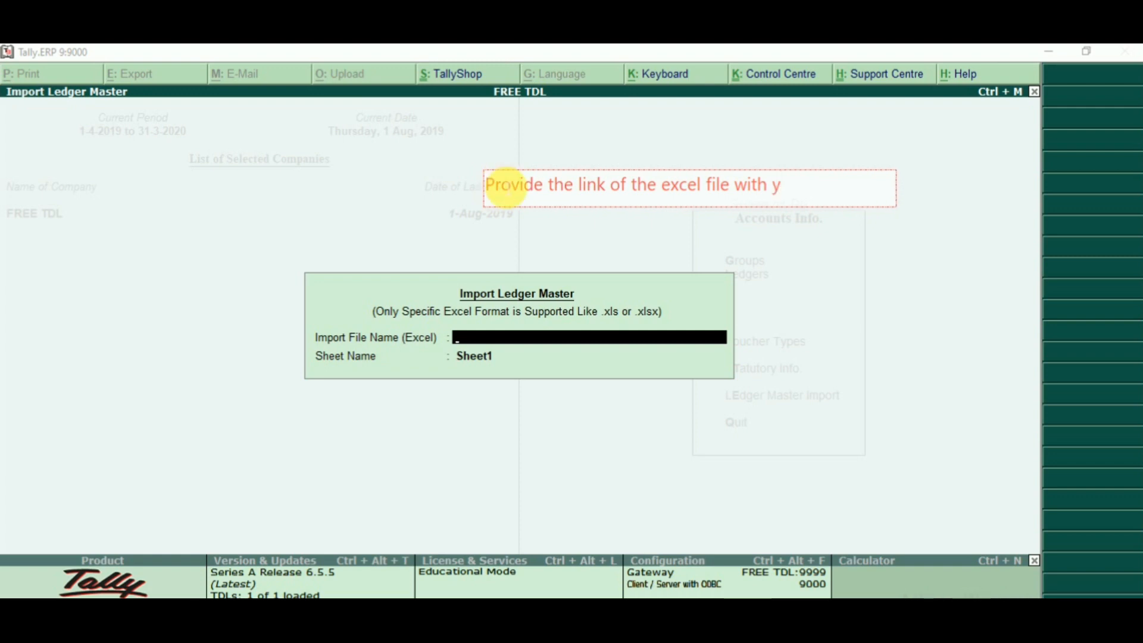
pyautogui.write('our ')
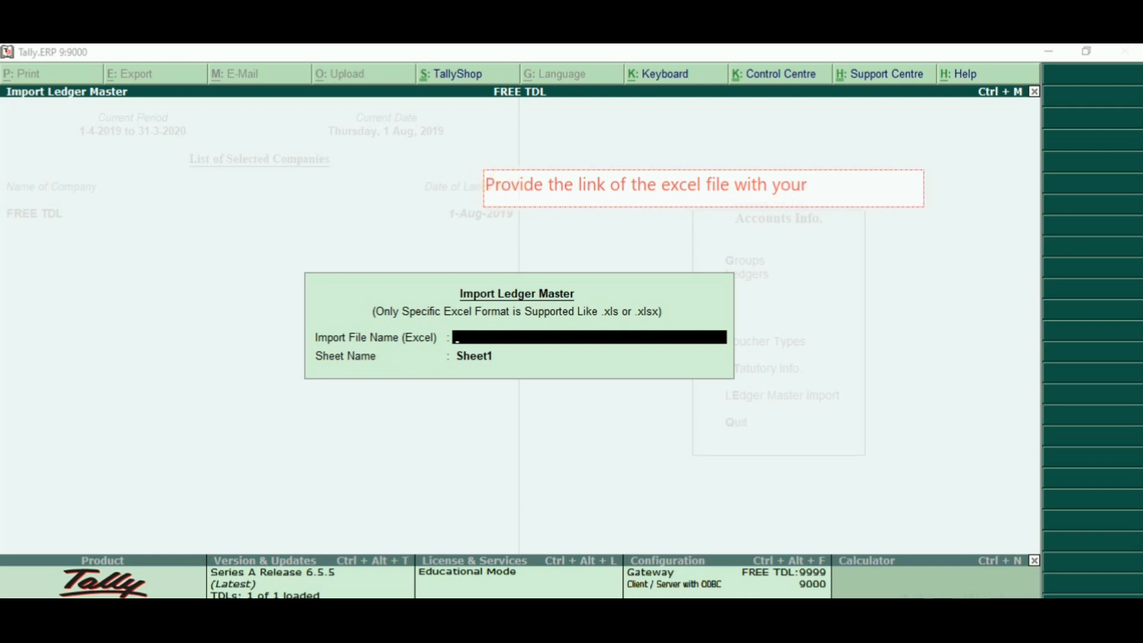
pyautogui.write('le')
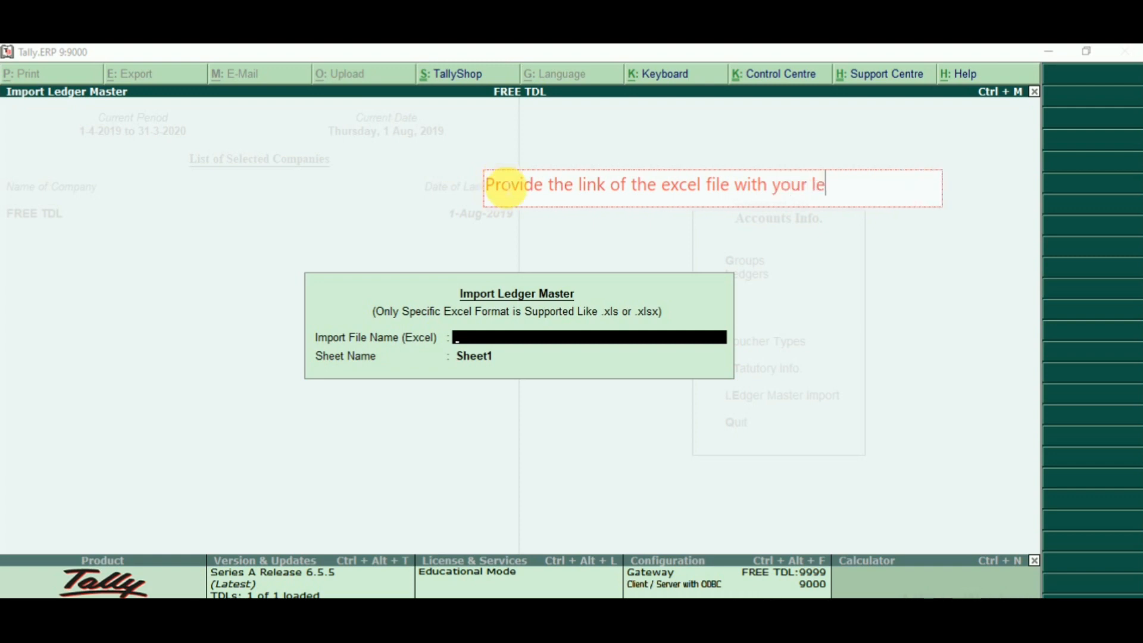
pyautogui.write('dger de')
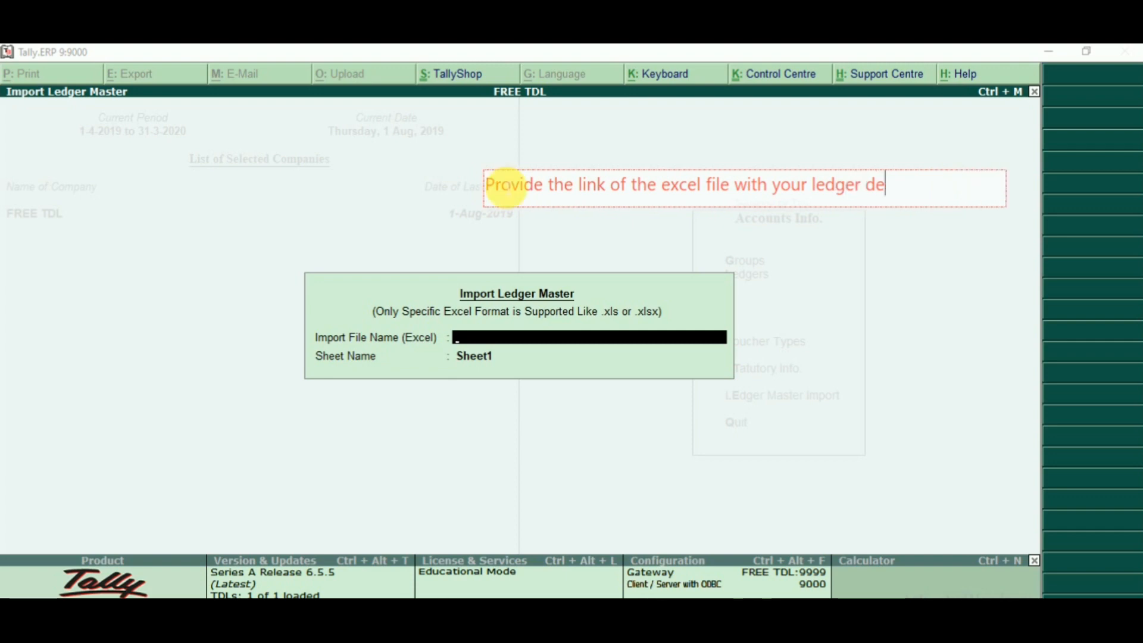
pyautogui.write('tails')
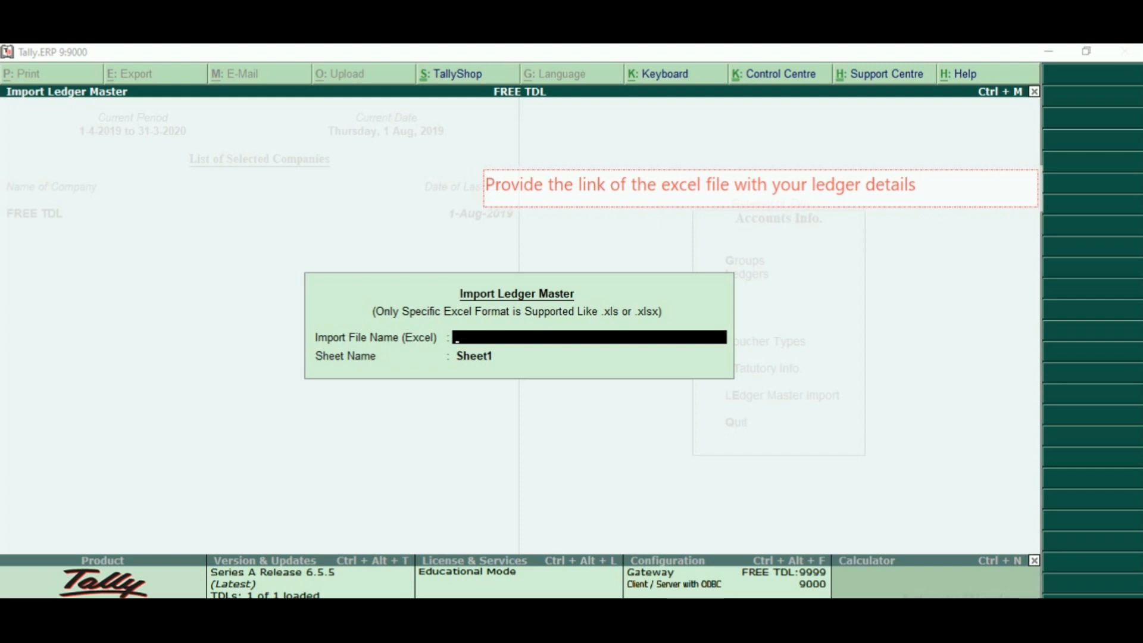
pyautogui.write(' and p')
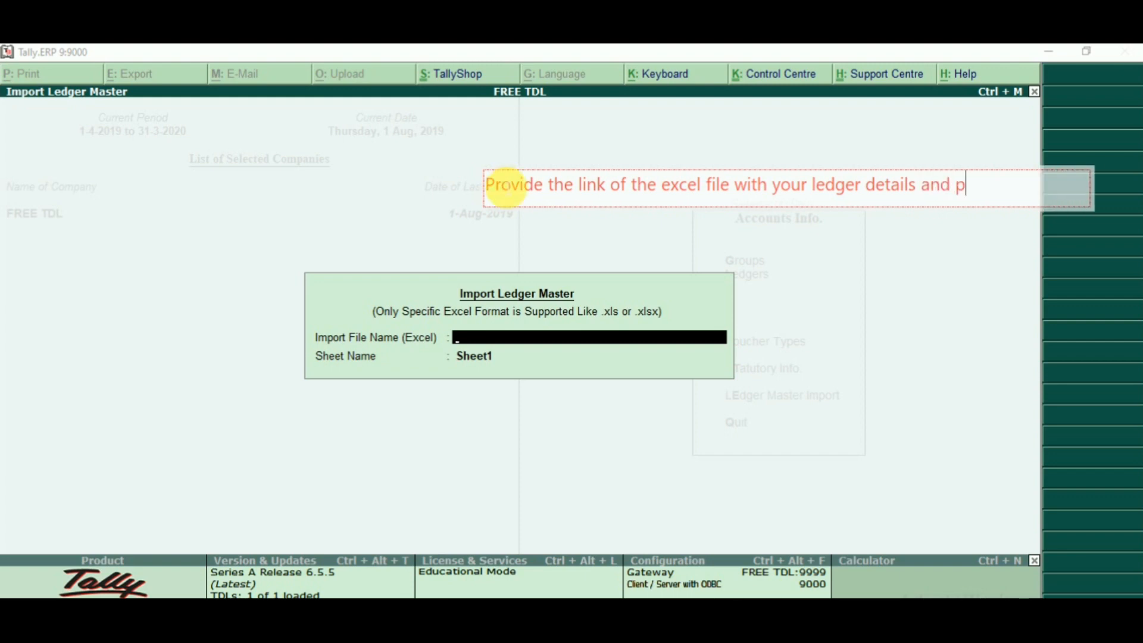
pyautogui.write('aste here')
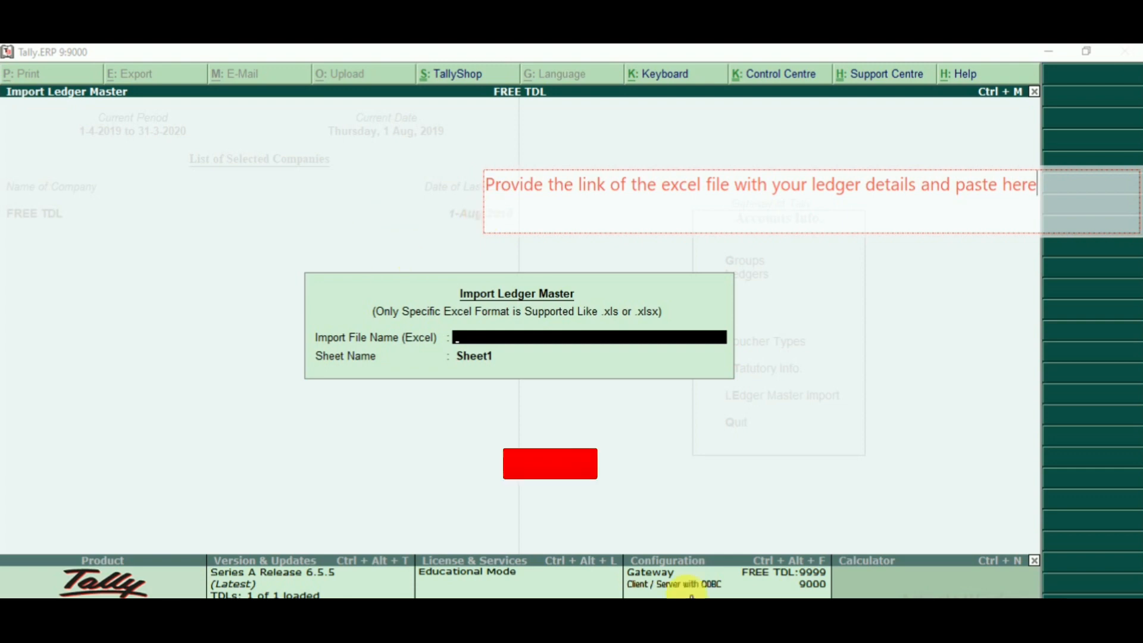
pyautogui.click(378, 360)
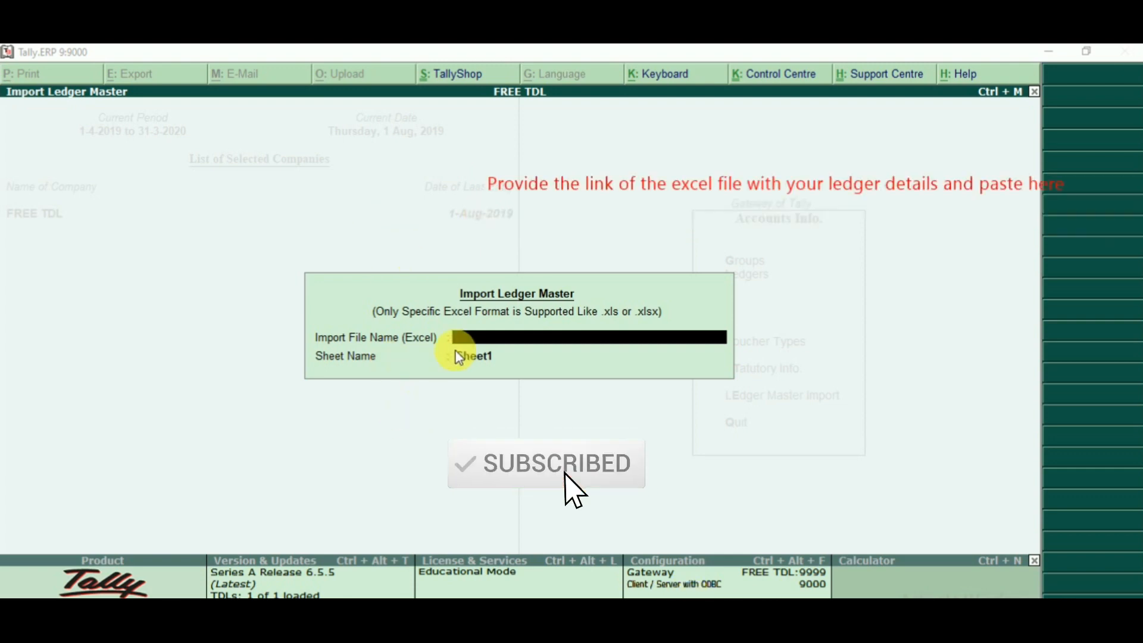
# Switch to the GST Ledger Master workbook in Excel and review its ledger name, group name, registration type and GSTin/Uin columns
pyautogui.moveTo(446, 328); pyautogui.dragTo(743, 349)
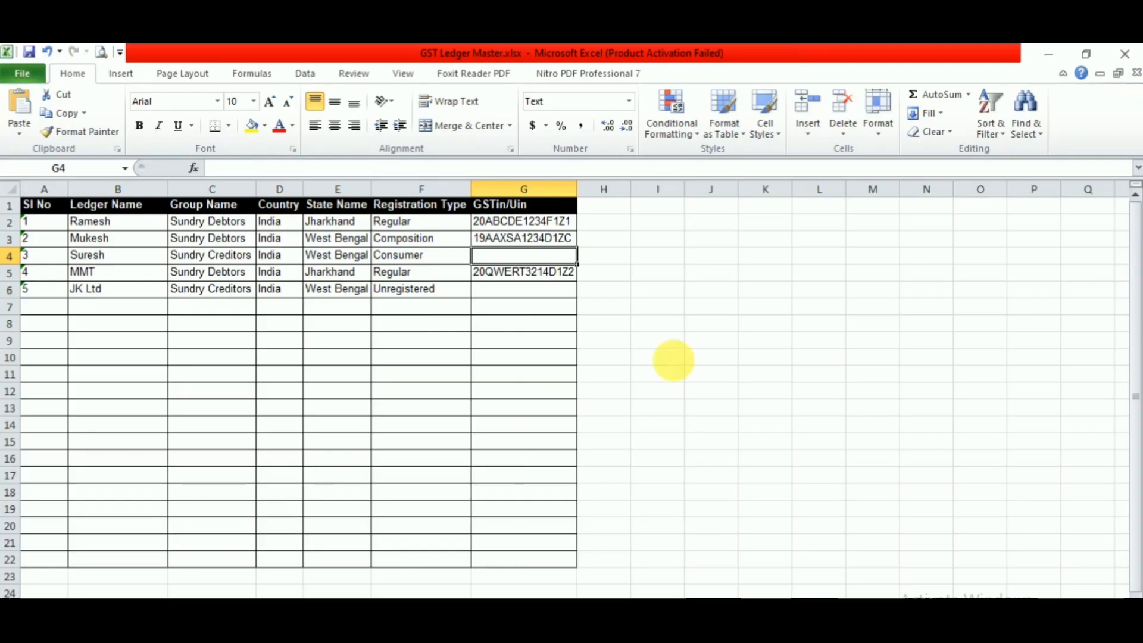
pyautogui.click(658, 474)
pyautogui.moveTo(607, 324)
pyautogui.mouseDown()
pyautogui.moveTo(120, 192)
pyautogui.moveTo(1, 184)
pyautogui.mouseUp()
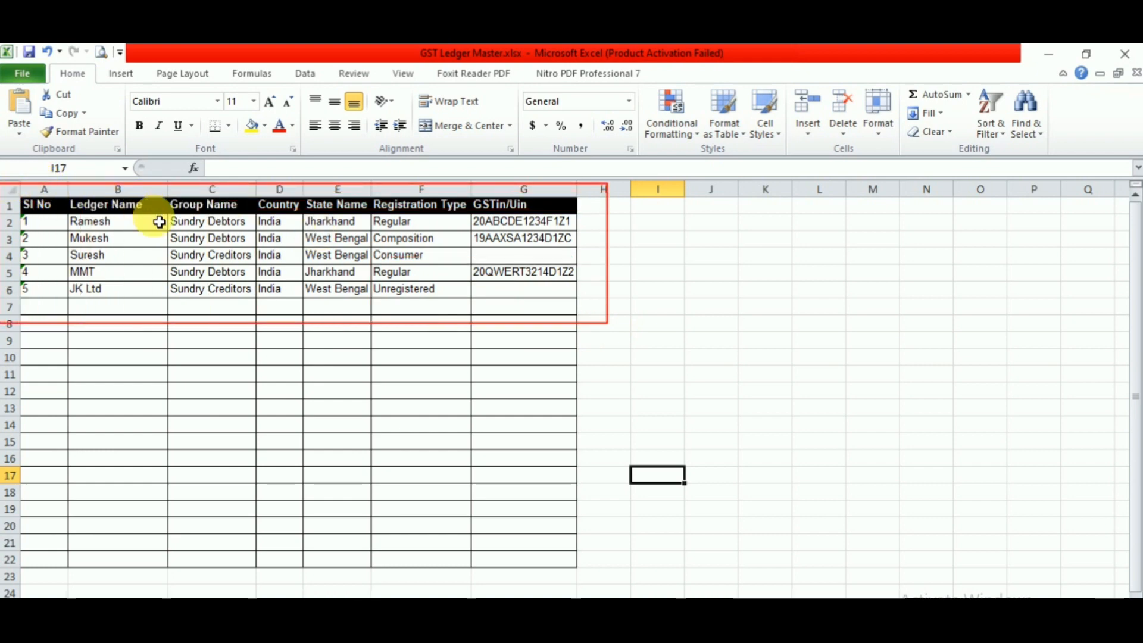
pyautogui.moveTo(121, 313); pyautogui.dragTo(66, 177)
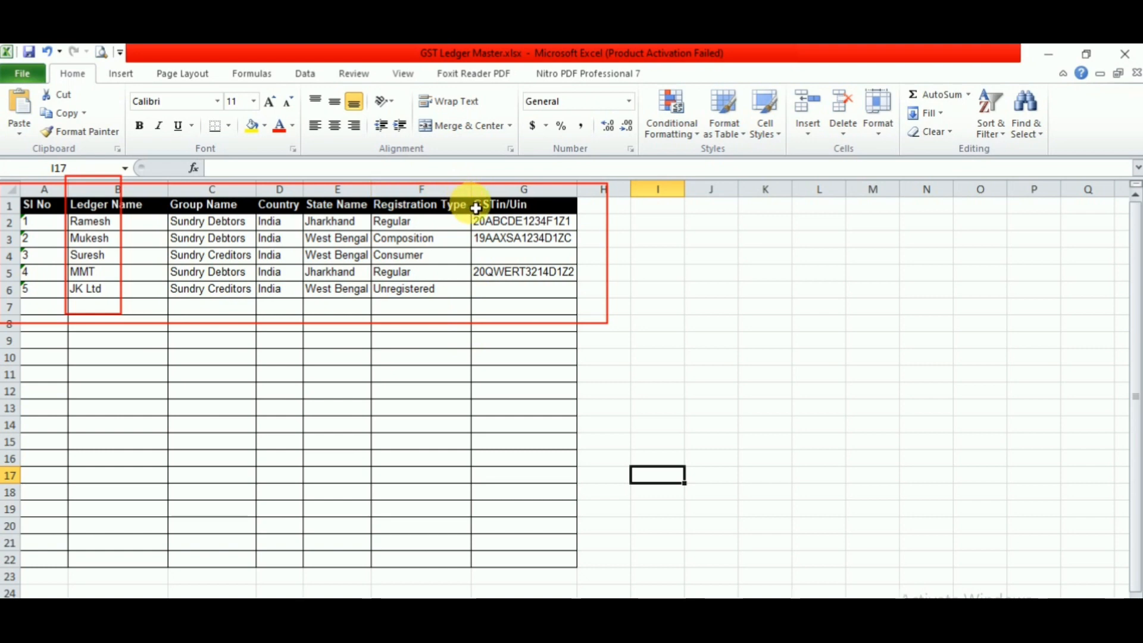
pyautogui.moveTo(471, 203); pyautogui.dragTo(589, 323)
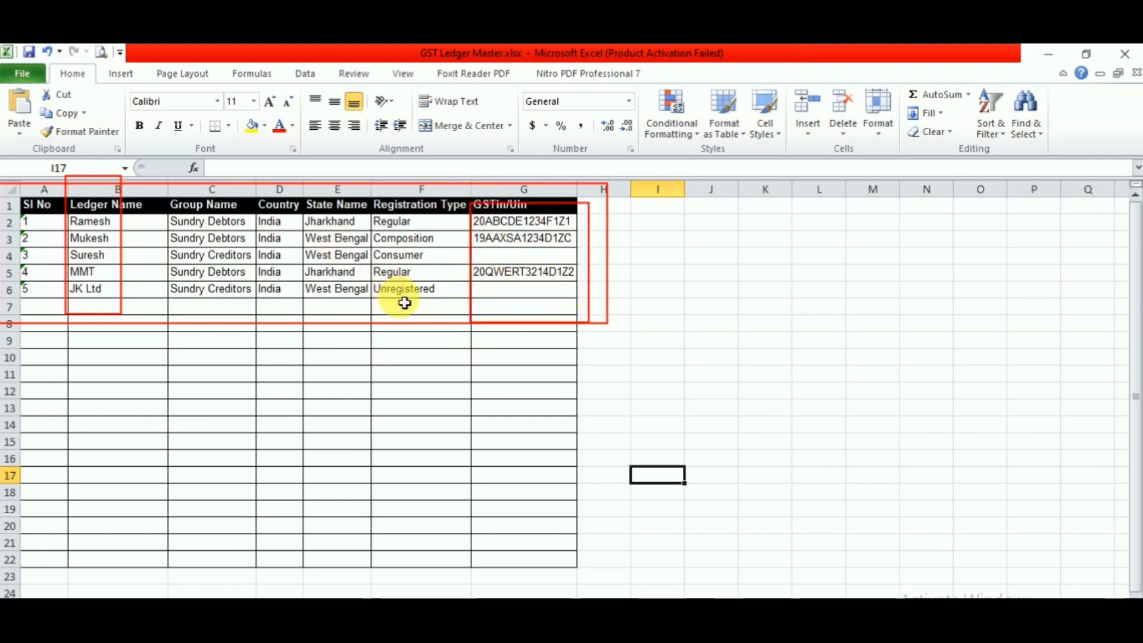
pyautogui.moveTo(443, 307); pyautogui.dragTo(346, 177)
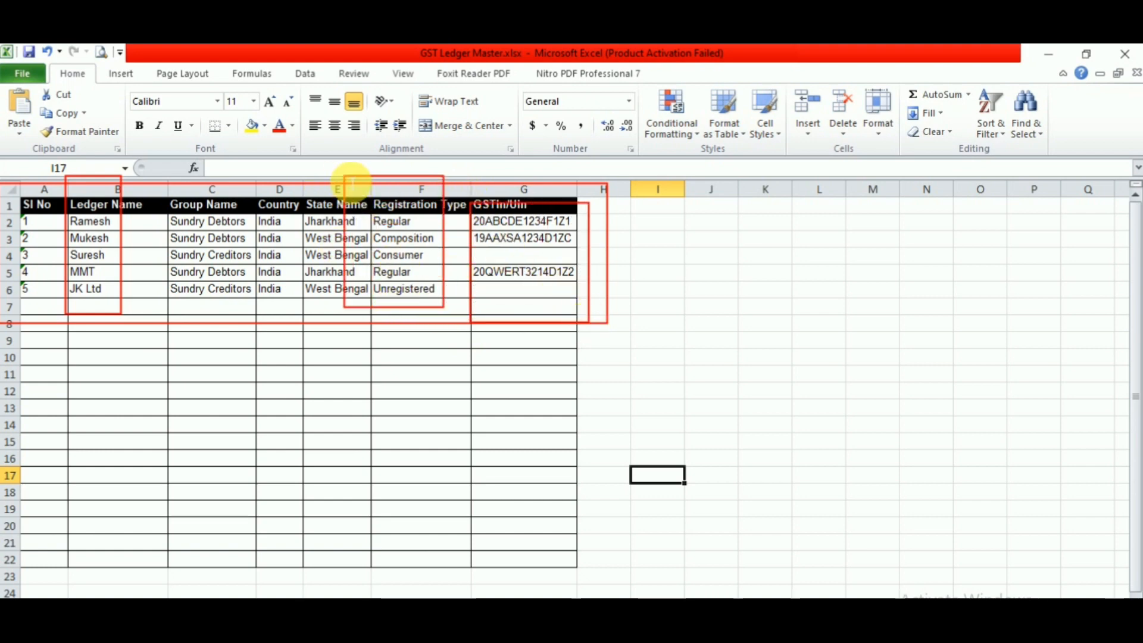
pyautogui.moveTo(163, 232)
pyautogui.mouseDown()
pyautogui.moveTo(244, 253)
pyautogui.moveTo(259, 246)
pyautogui.mouseUp()
pyautogui.moveTo(158, 285); pyautogui.dragTo(264, 303)
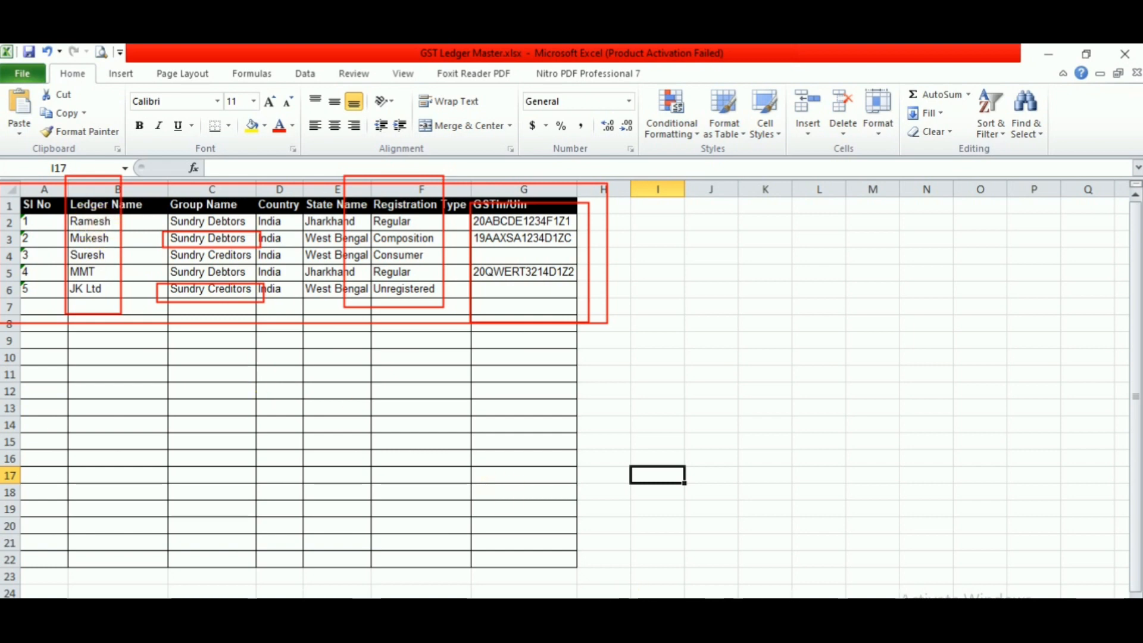
pyautogui.press('Escape')
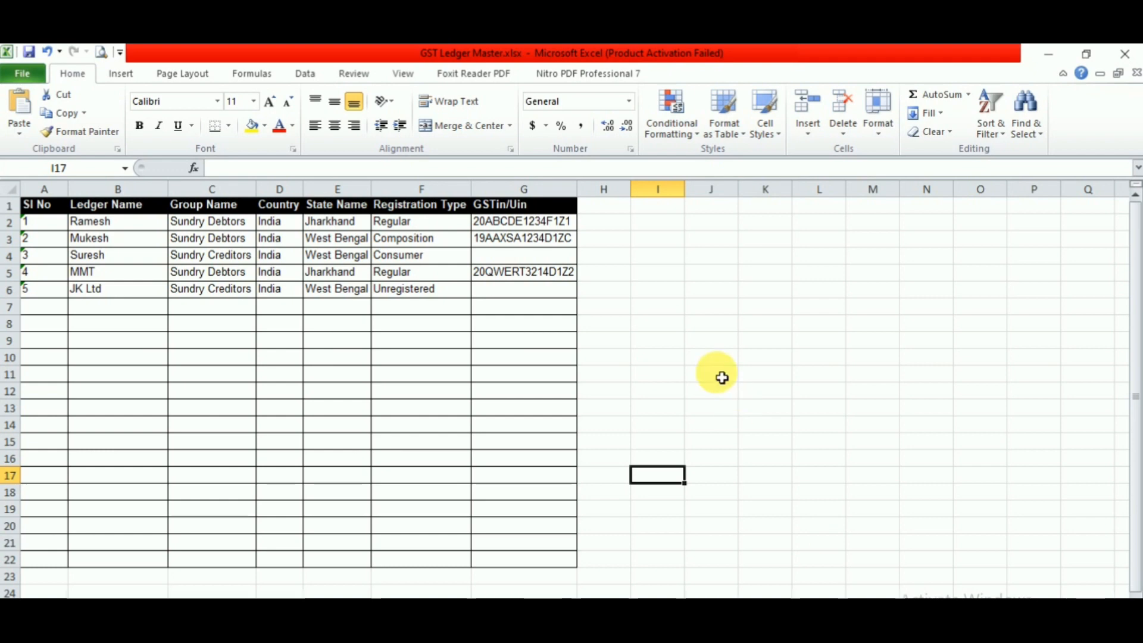
pyautogui.click(675, 323)
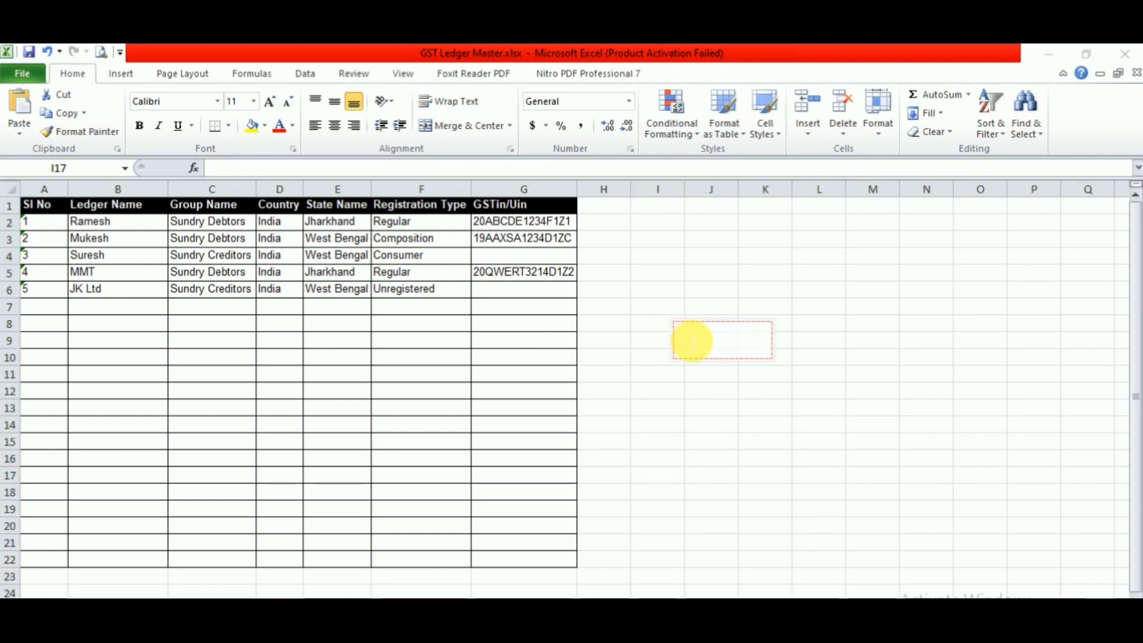
pyautogui.write('Cross ')
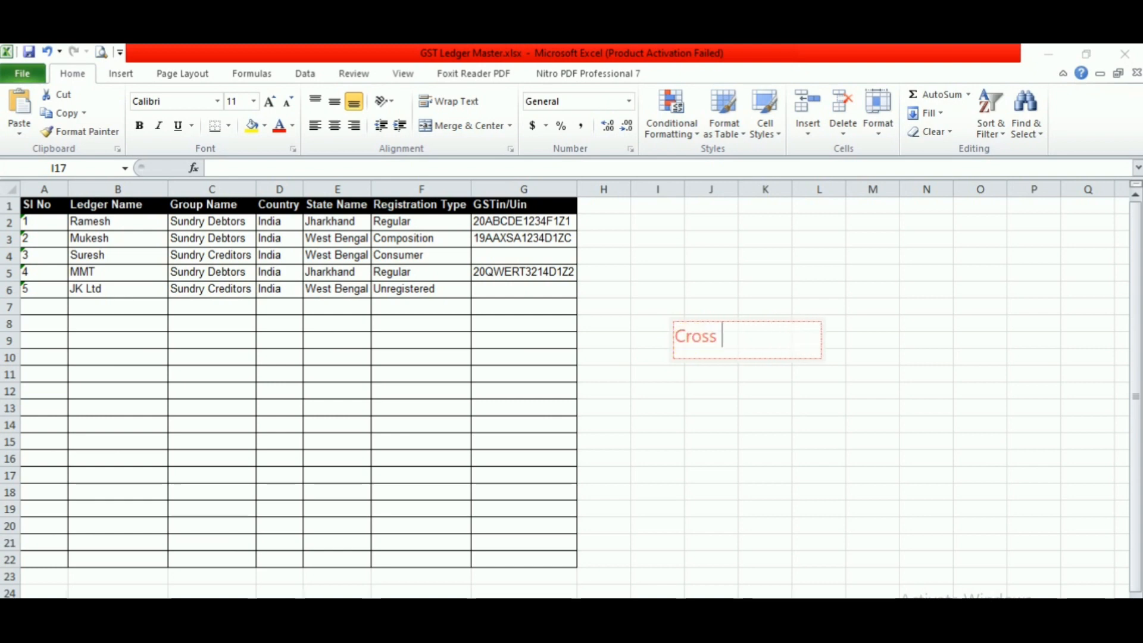
pyautogui.write('checking ')
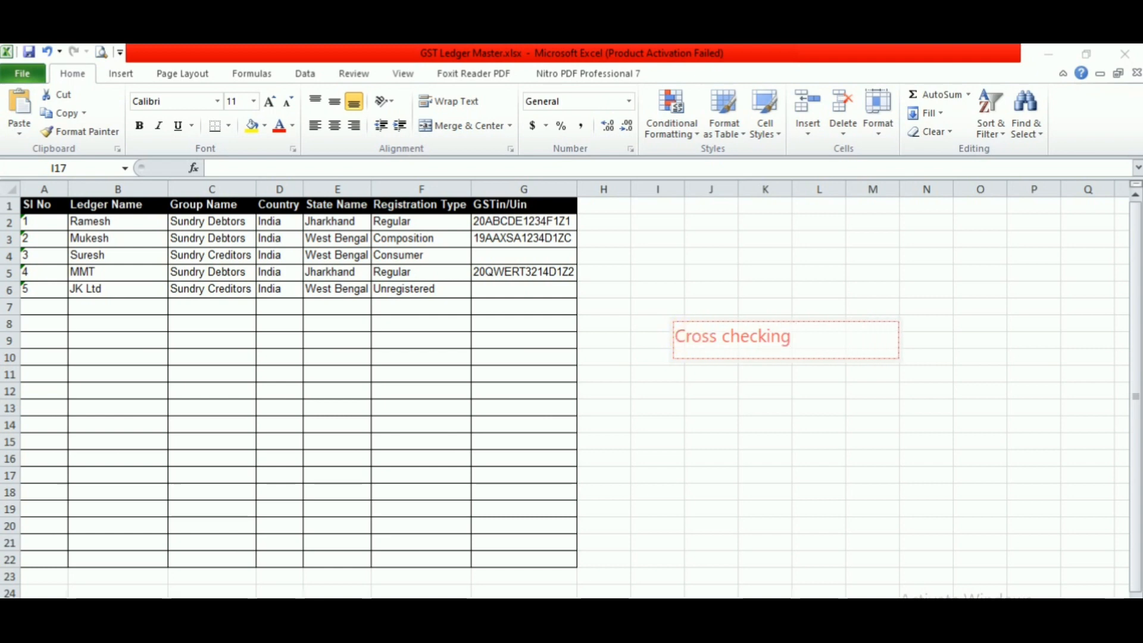
pyautogui.write('whether the ledger')
pyautogui.write('s ')
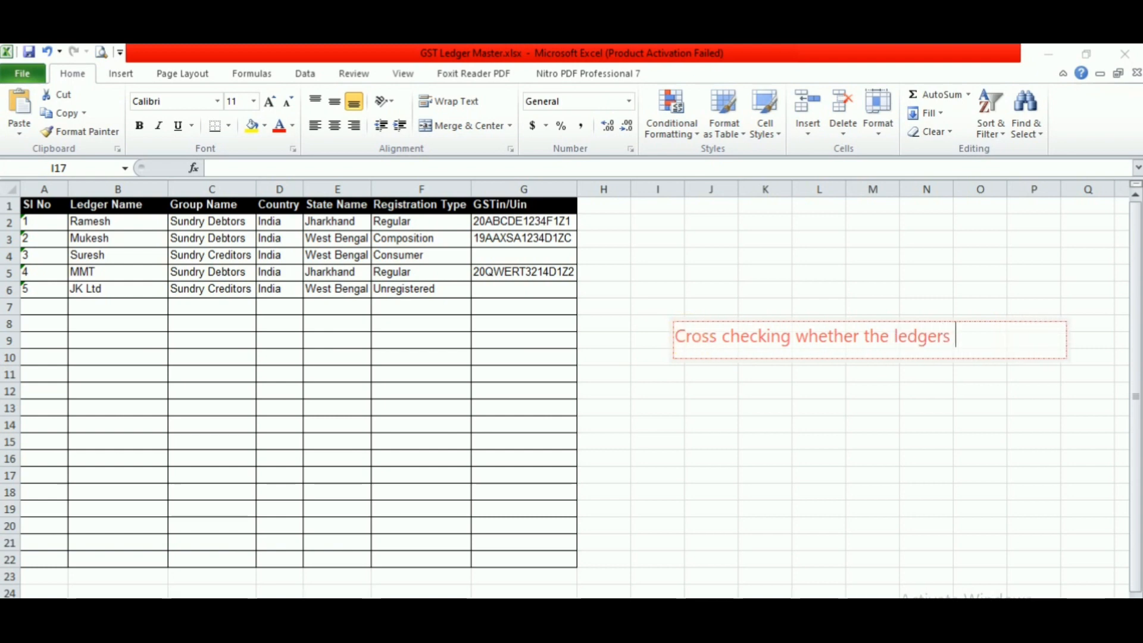
pyautogui.write('are ')
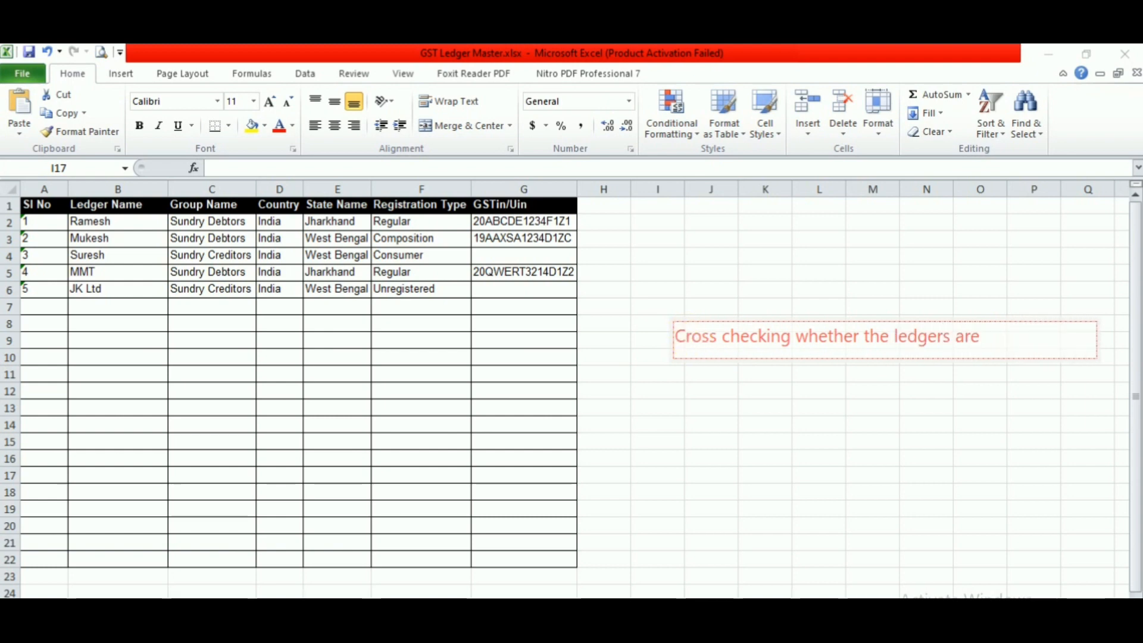
pyautogui.write('already pres')
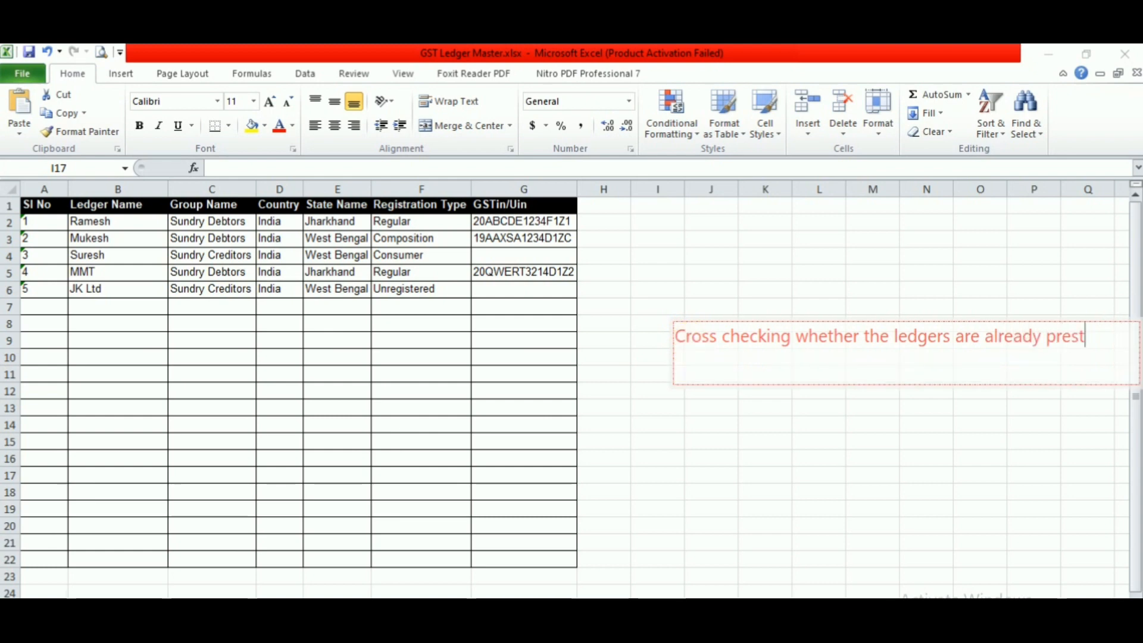
pyautogui.write('ent or')
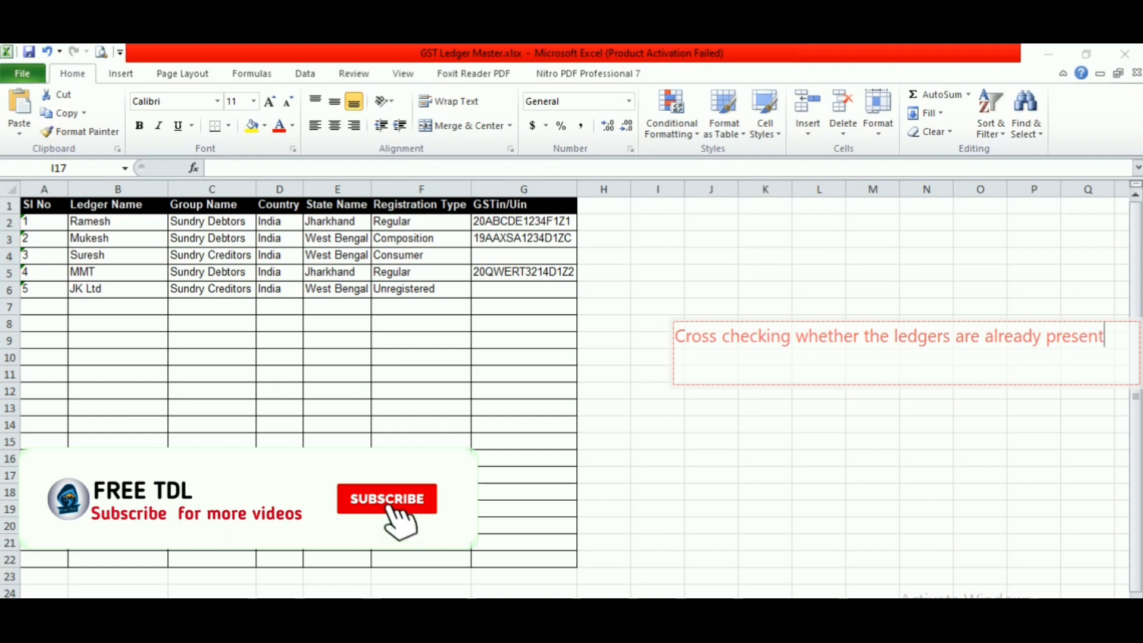
pyautogui.write(' no')
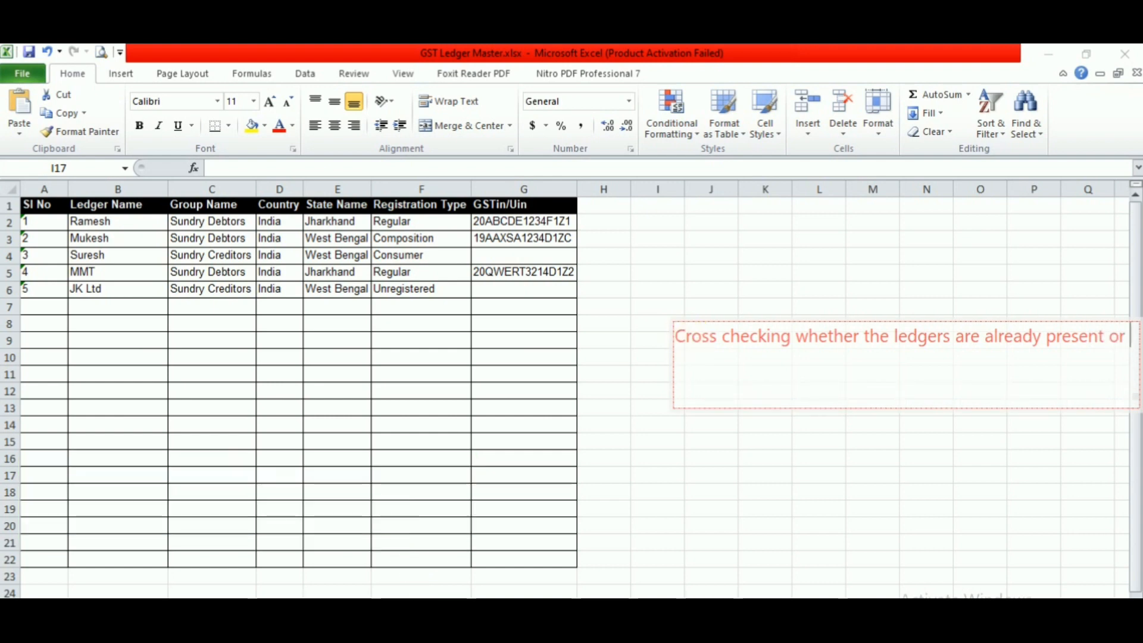
pyautogui.write('t')
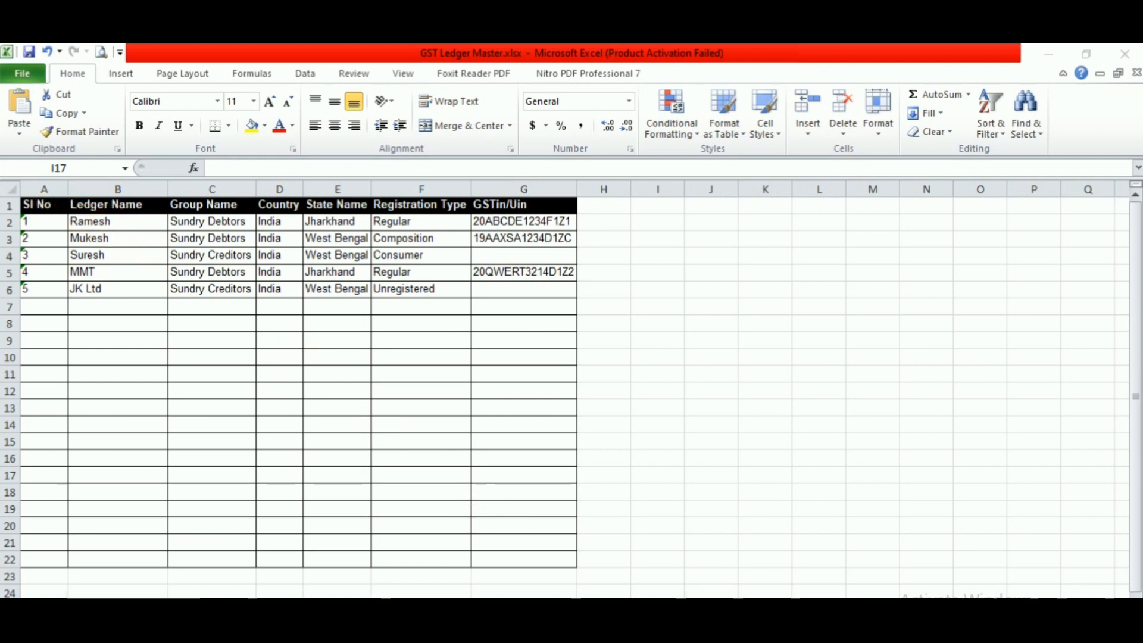
# Switch to Tally.ERP 9, leave the ledger import form and open the single-ledger Display list under Accounts Info
pyautogui.hotkey('alt', 'Tab')
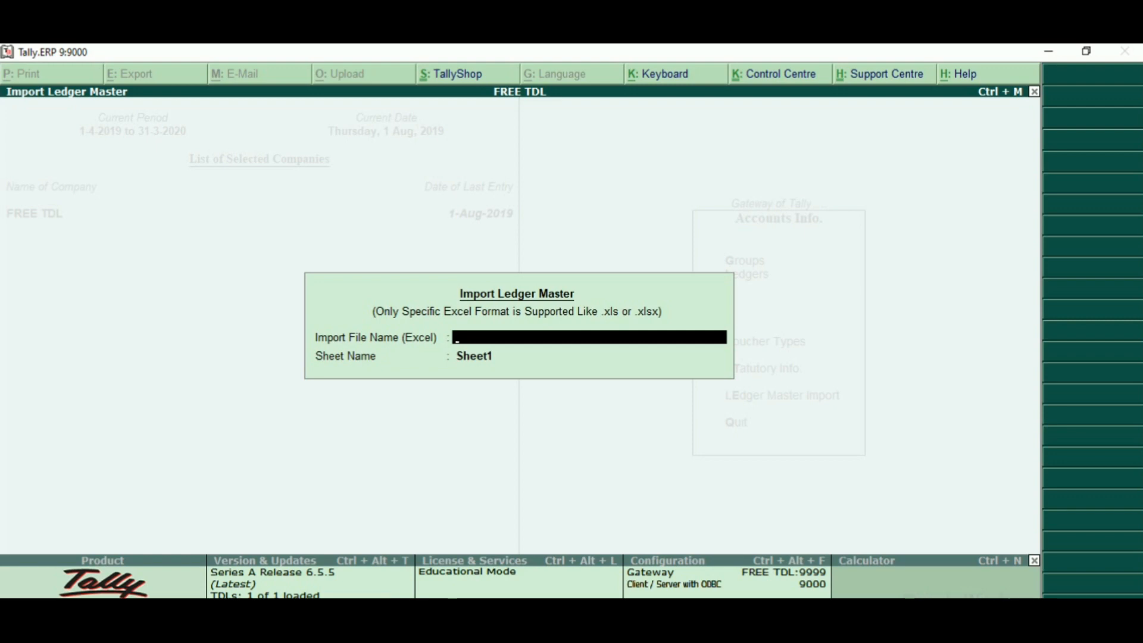
pyautogui.press('Escape')
pyautogui.press('Escape')
pyautogui.press('Return')
pyautogui.press('Down')
pyautogui.press('Return')
pyautogui.press('Down')
pyautogui.press('Return')
# Search the ledger list for the first ledger name from the workbook, clear the search and close the list
pyautogui.write('Ram')
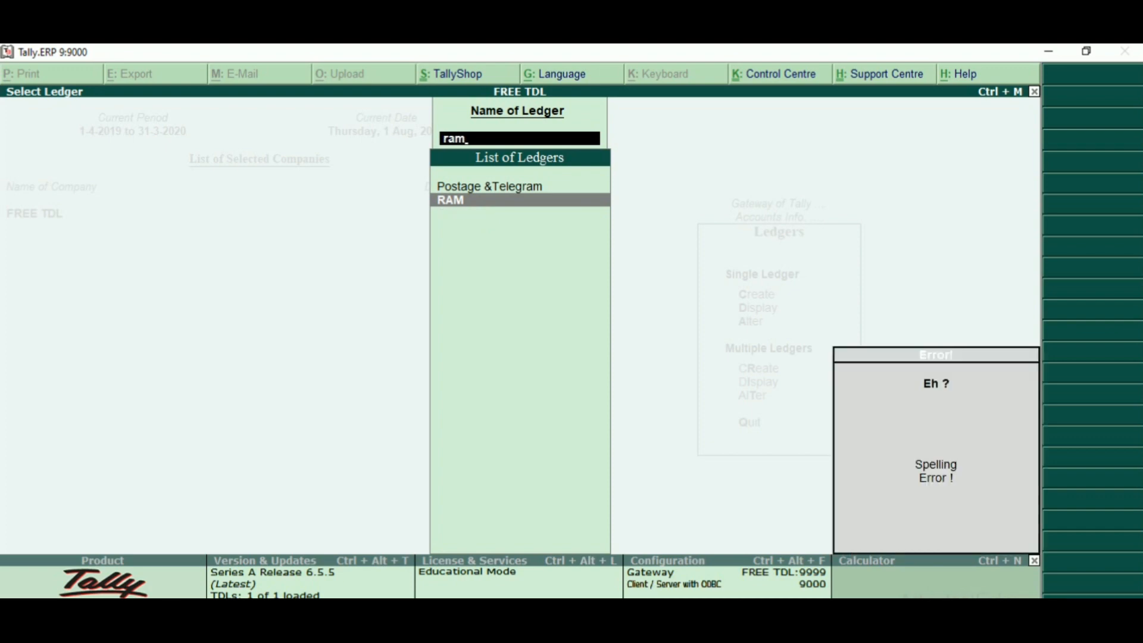
pyautogui.press('BackSpace')
pyautogui.press('BackSpace')
pyautogui.press('BackSpace')
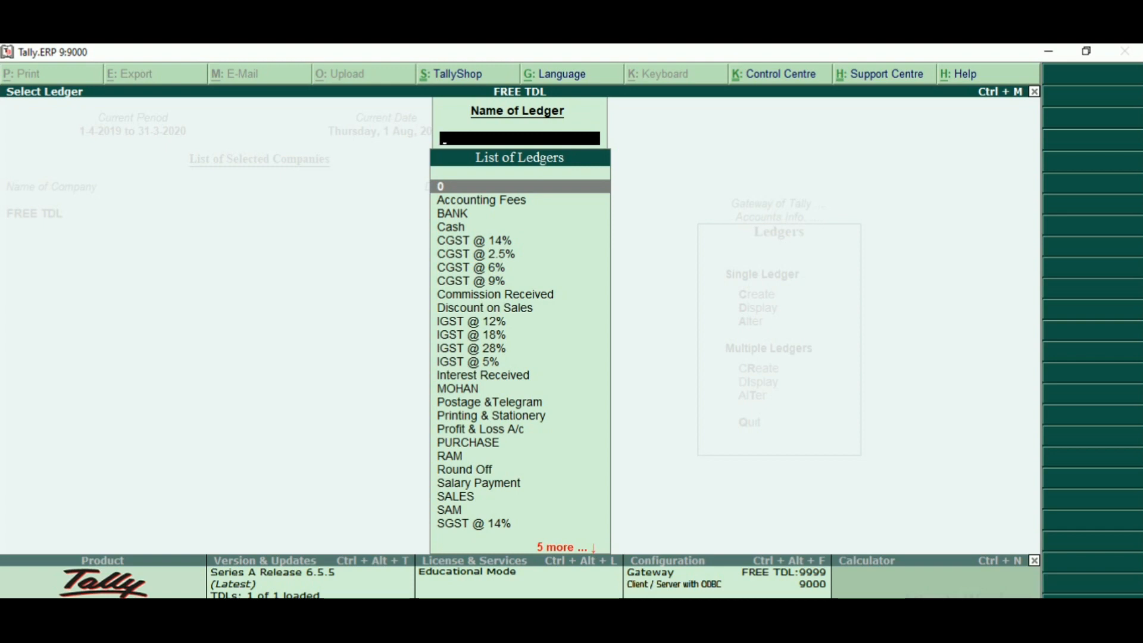
pyautogui.press('Escape')
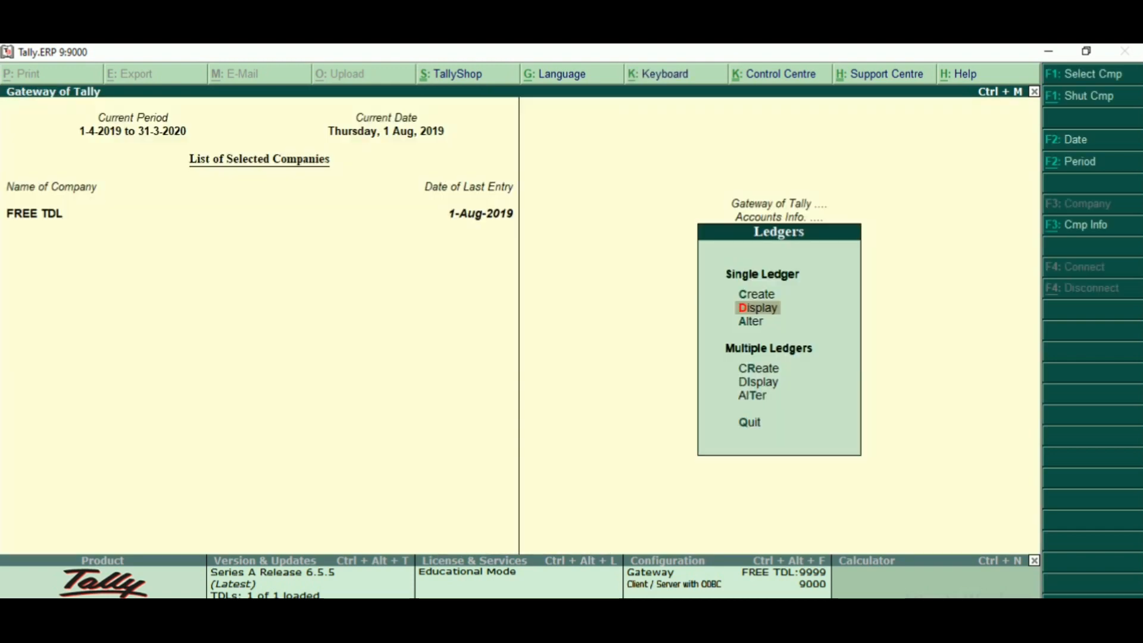
# Switch to Excel and copy the full file path of GST Ledger Master.xlsx from the workbook's file information
pyautogui.hotkey('alt', 'Tab')
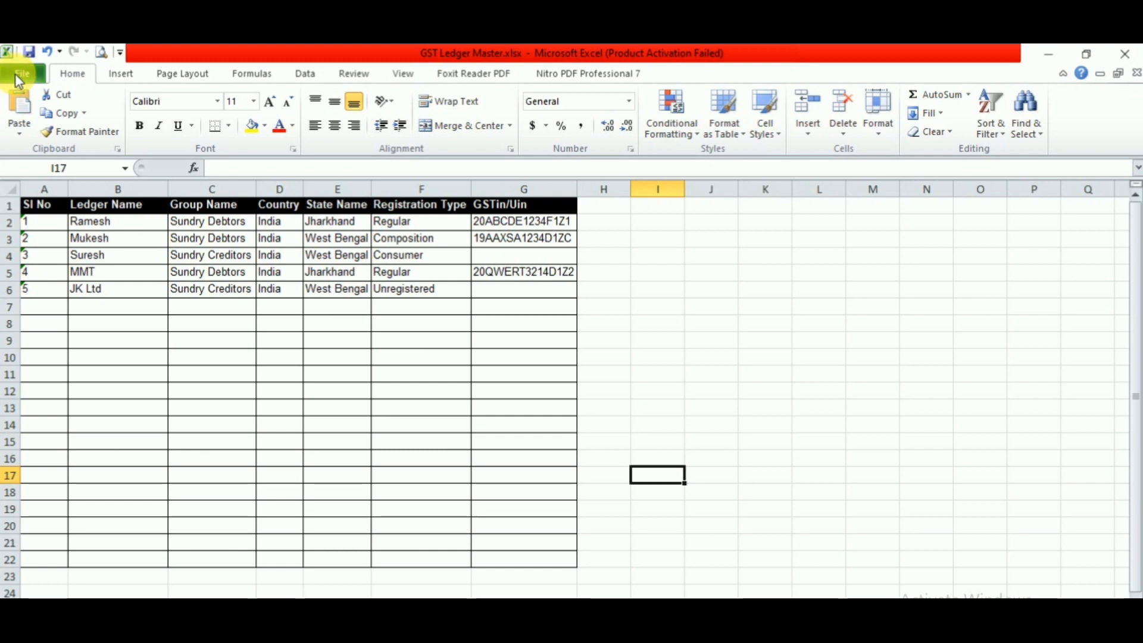
pyautogui.hotkey('alt', 'f')
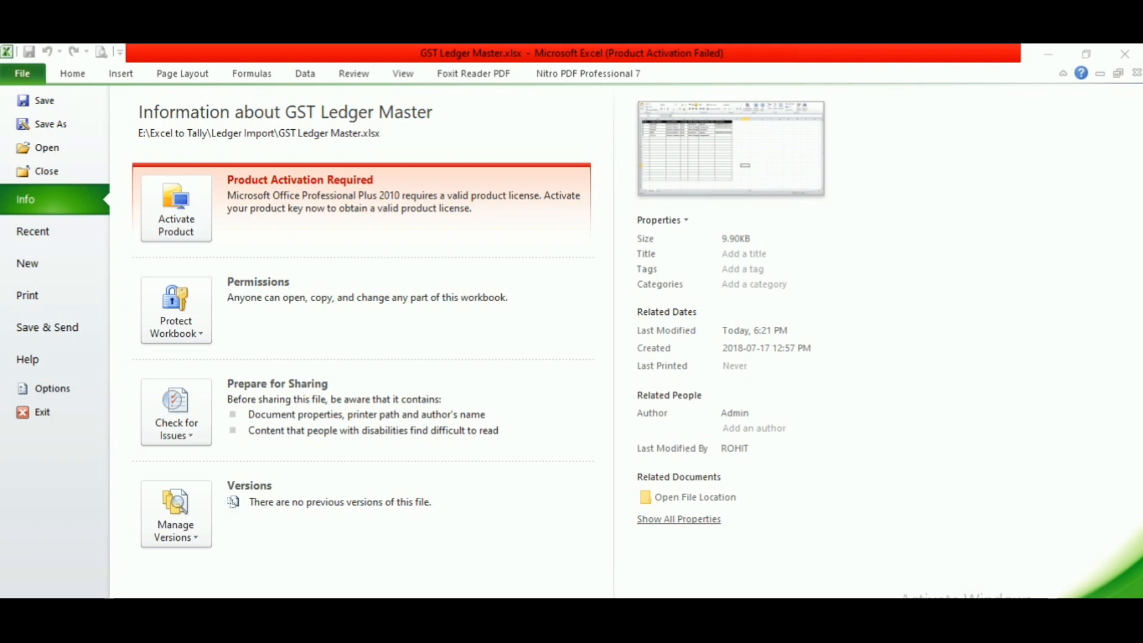
pyautogui.moveTo(116, 119); pyautogui.dragTo(384, 157)
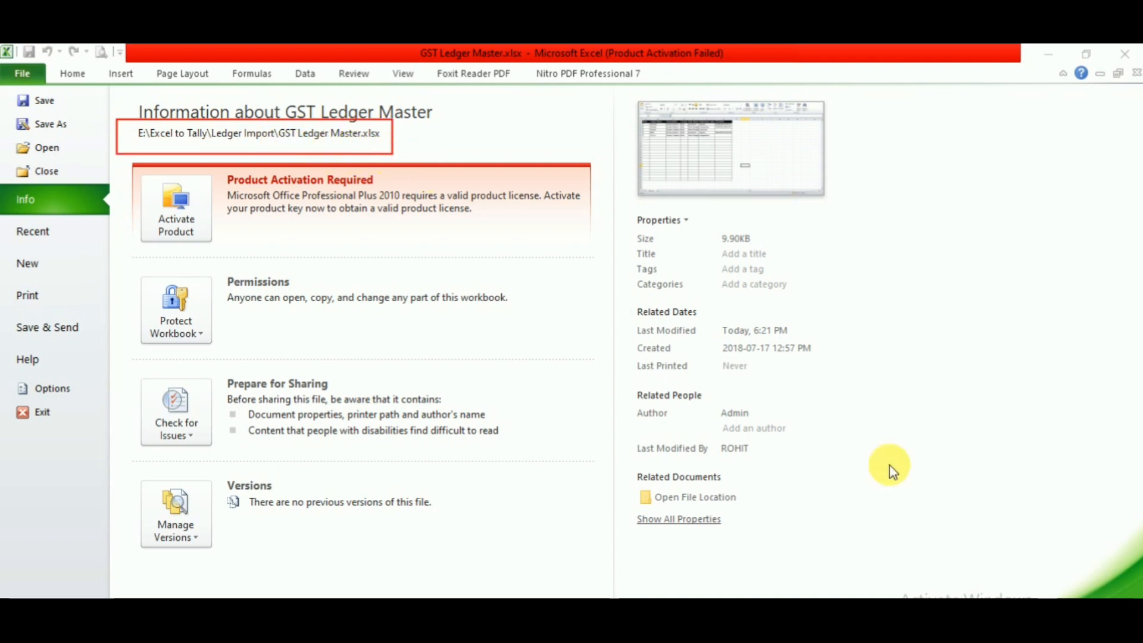
pyautogui.click(140, 135)
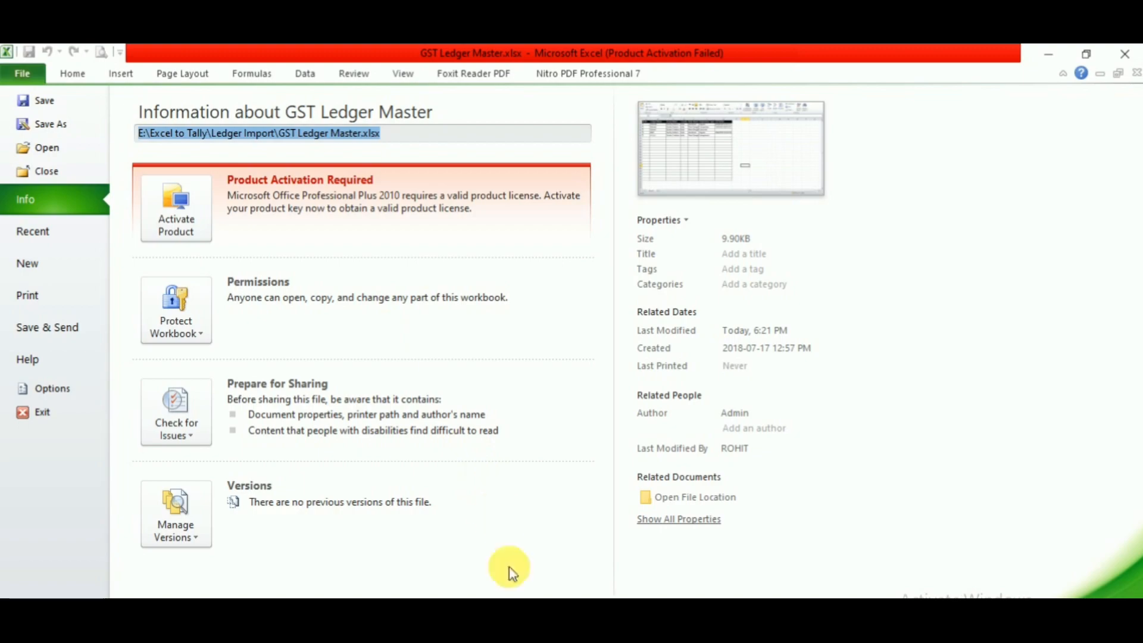
# Switch back to Tally.ERP 9, open Ledger Master Import and paste E:\Excel to Tally\Ledger Import\GST Ledger Master.xlsx as the import file
pyautogui.click(548, 580)
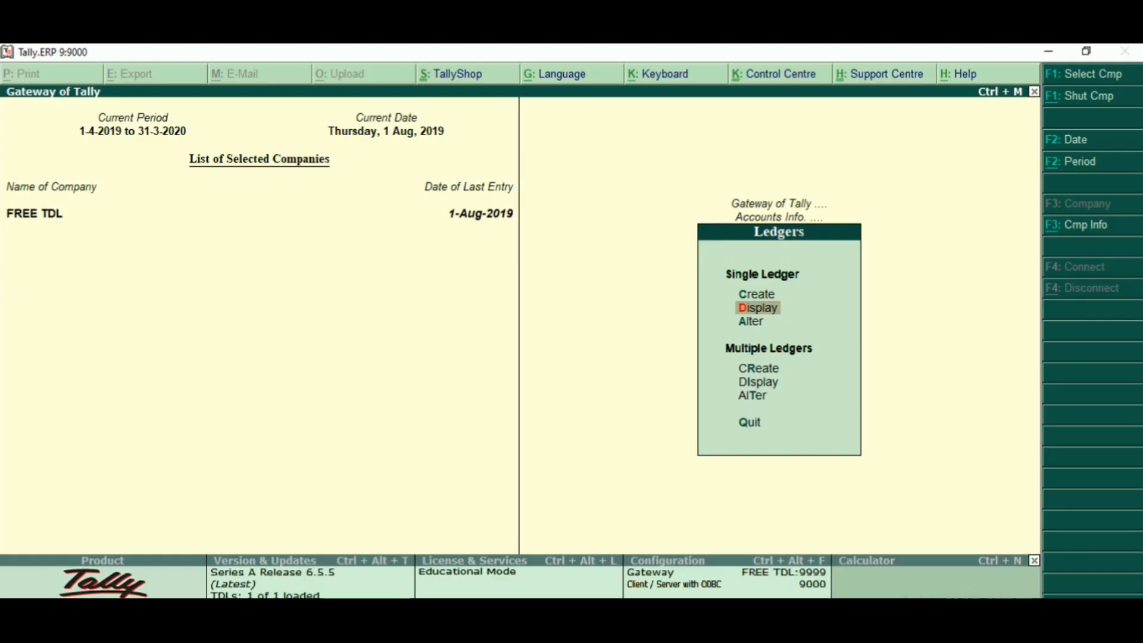
pyautogui.press('Escape')
pyautogui.press('Down')
pyautogui.press('Down')
pyautogui.press('Down')
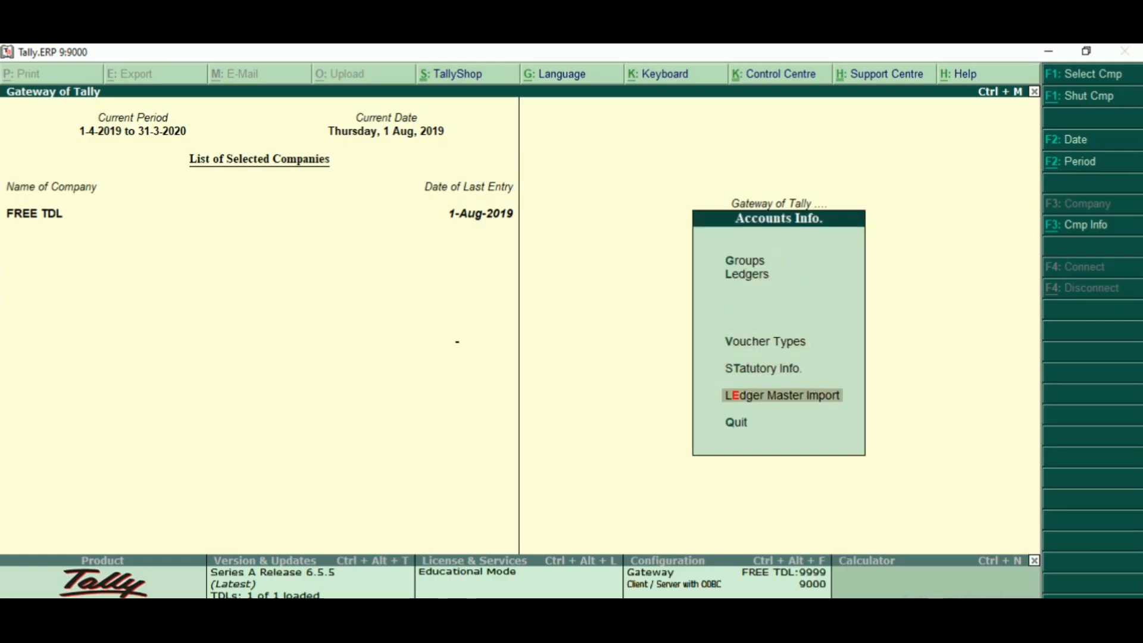
pyautogui.press('Return')
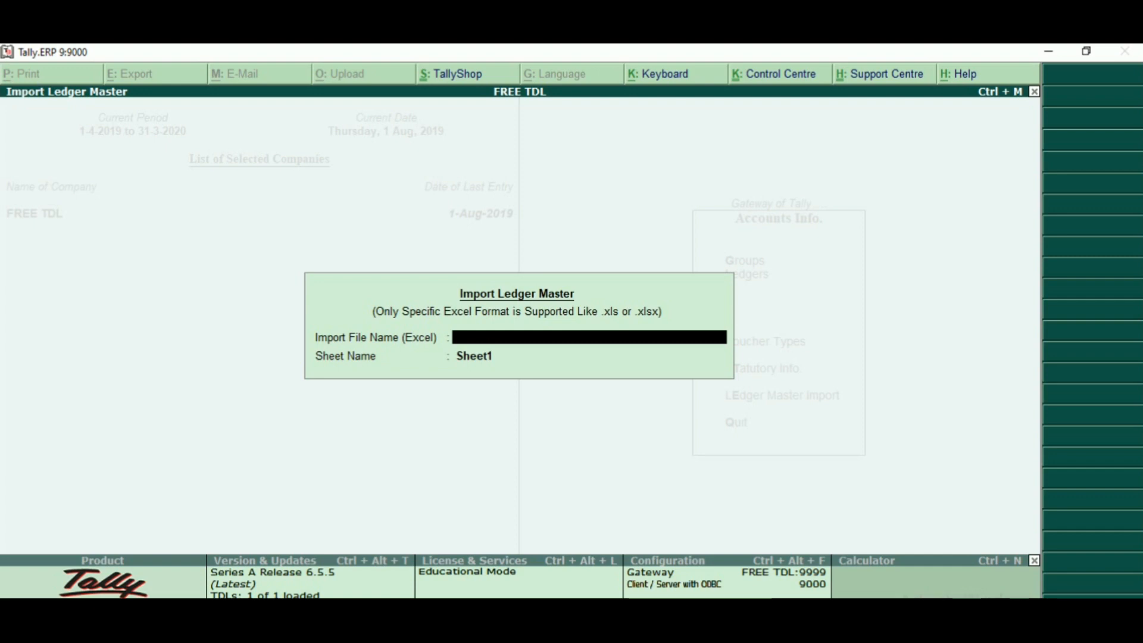
pyautogui.hotkey('ctrl', 'alt', 'v')
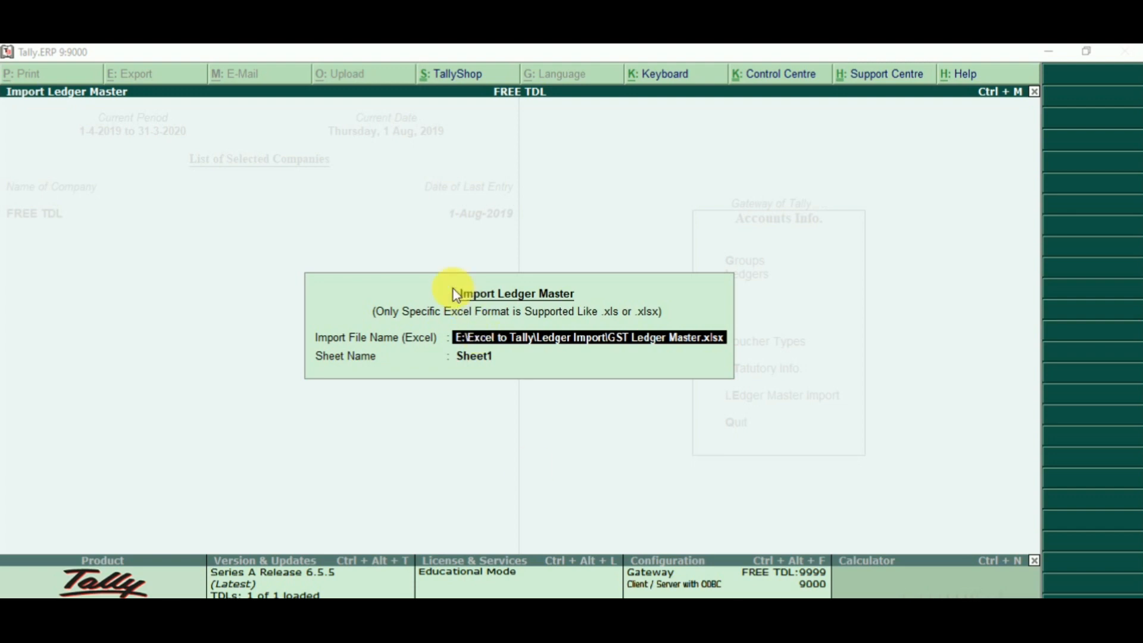
# Accept the Excel file path and keep Sheet1 as the sheet name to run the ledger import
pyautogui.click(446, 333)
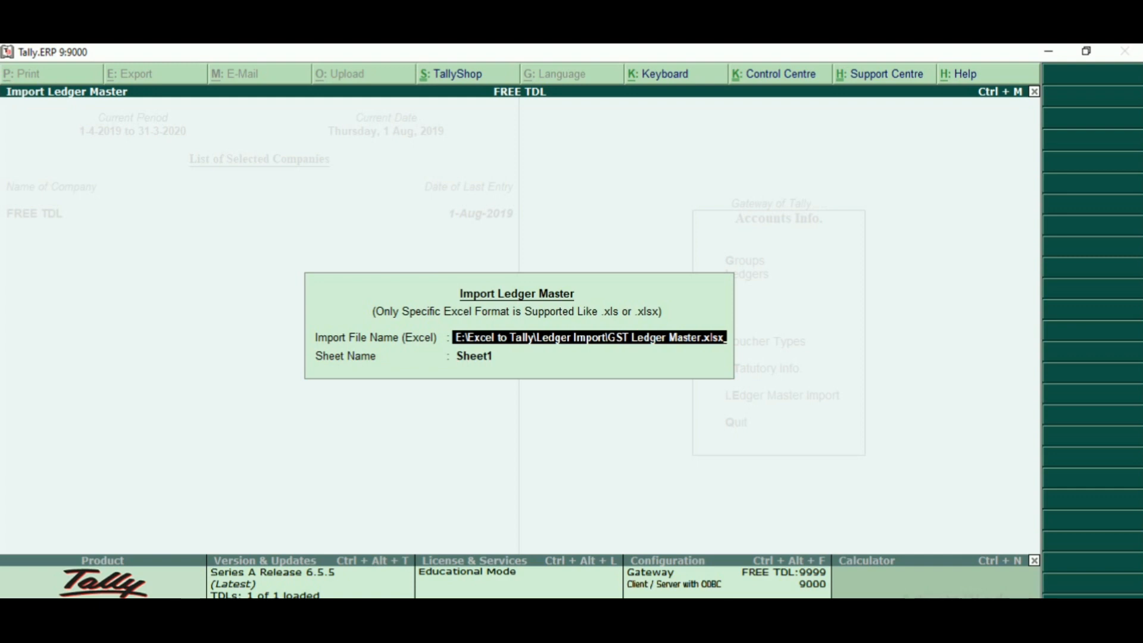
pyautogui.moveTo(489, 338); pyautogui.dragTo(723, 352)
pyautogui.press('Return')
pyautogui.press('Return')
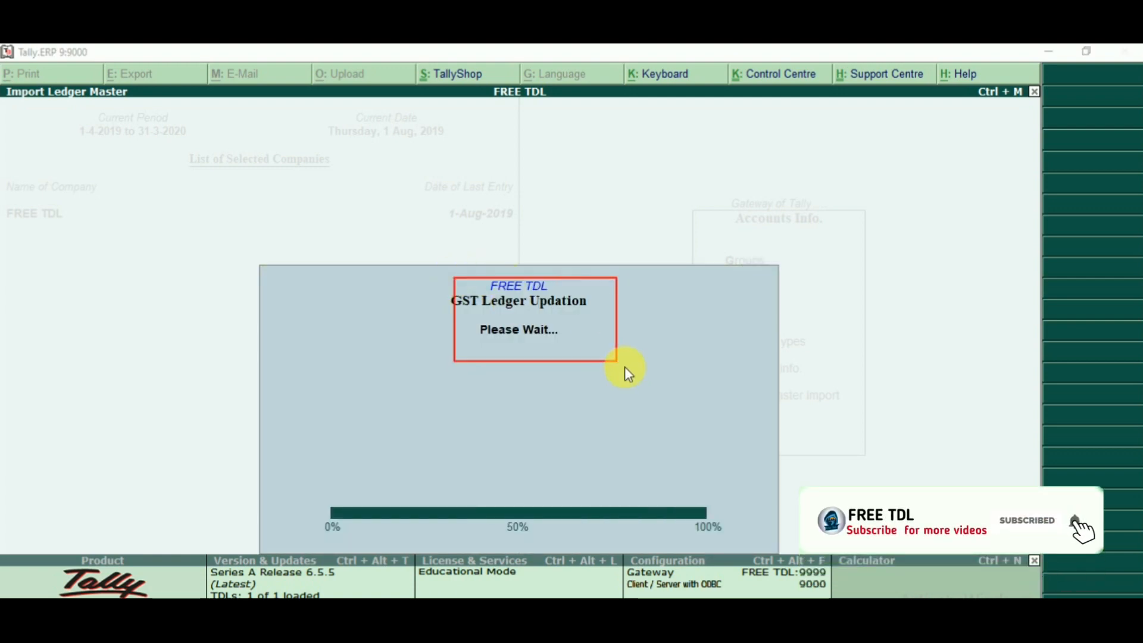
# Open the first imported ledger through single-ledger Alter under Accounts Info and check its country and state
pyautogui.press('Up')
pyautogui.press('Up')
pyautogui.press('Up')
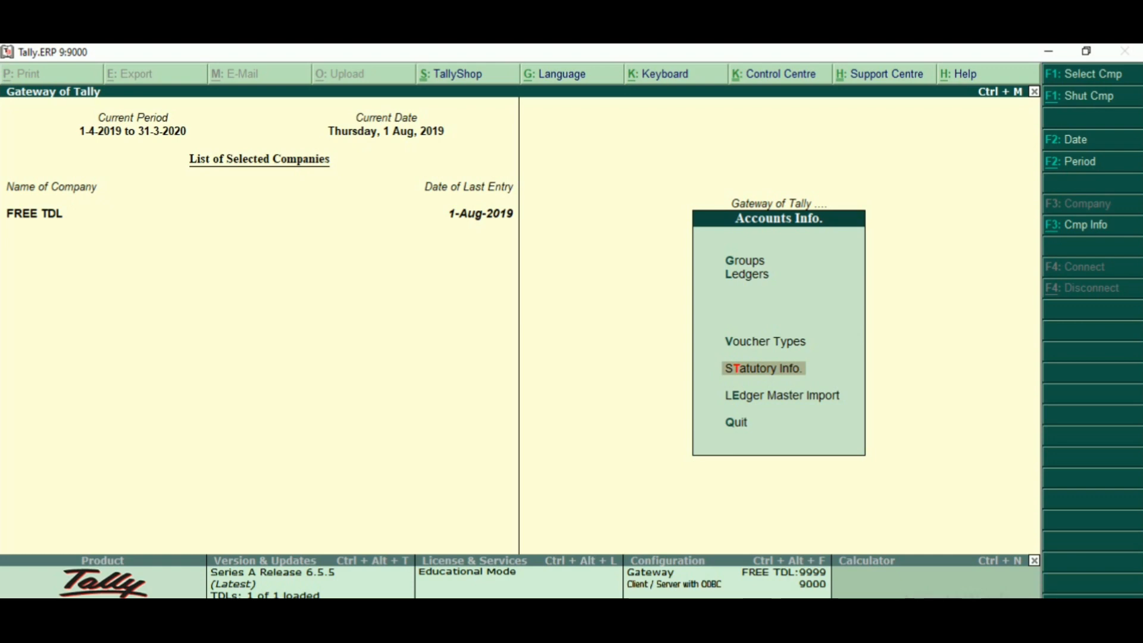
pyautogui.press('Return')
pyautogui.press('Down')
pyautogui.press('Down')
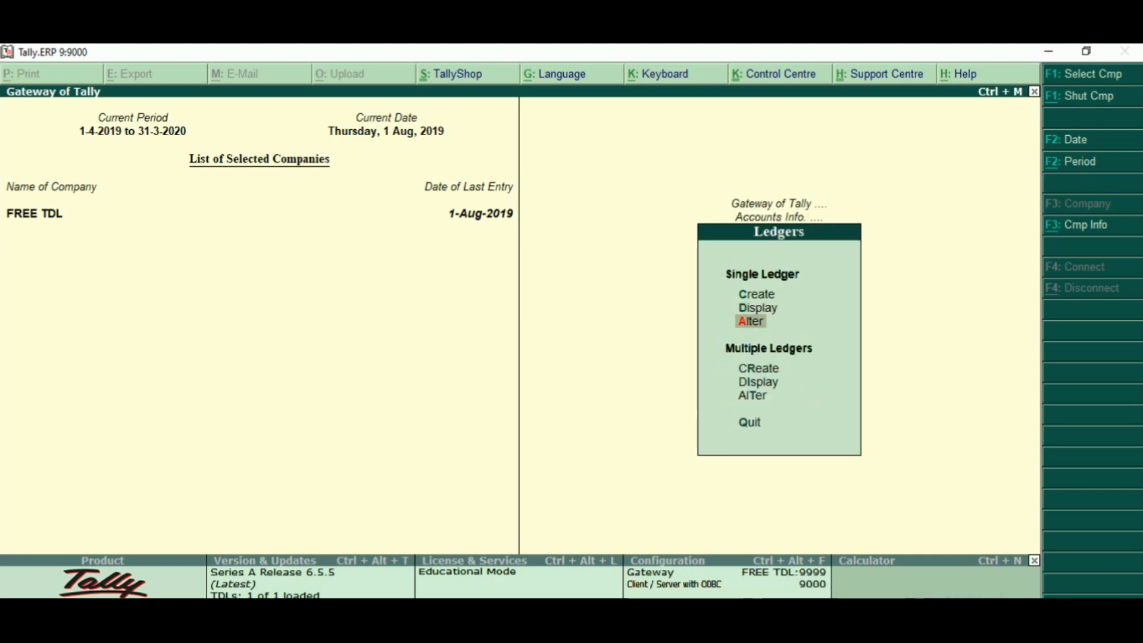
pyautogui.press('Return')
pyautogui.write('Ram')
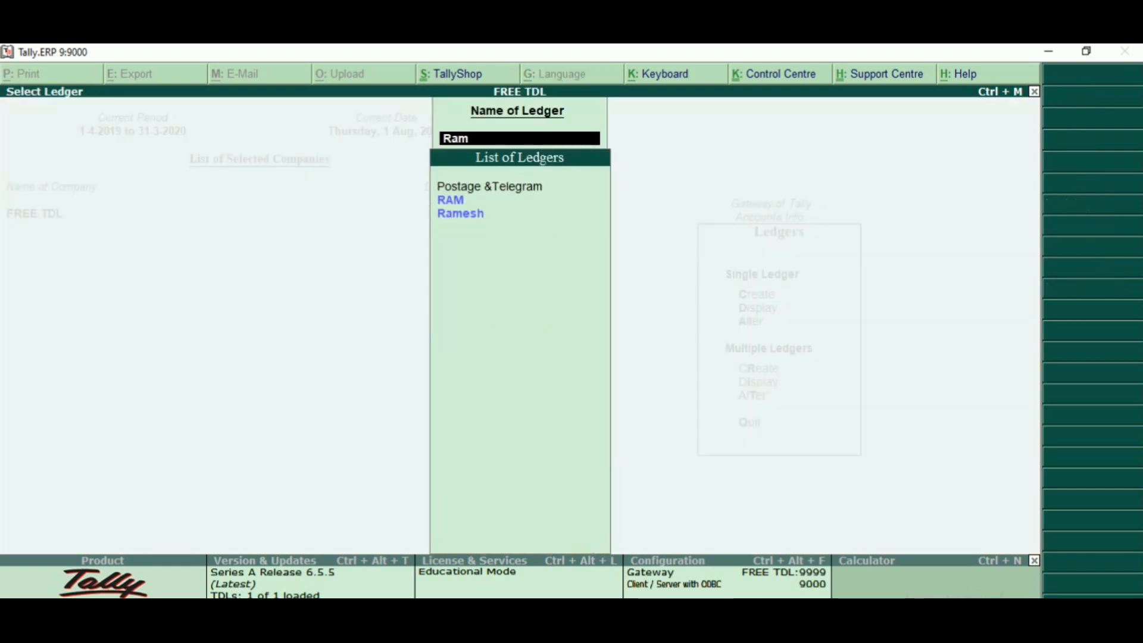
pyautogui.press('Down')
pyautogui.press('Return')
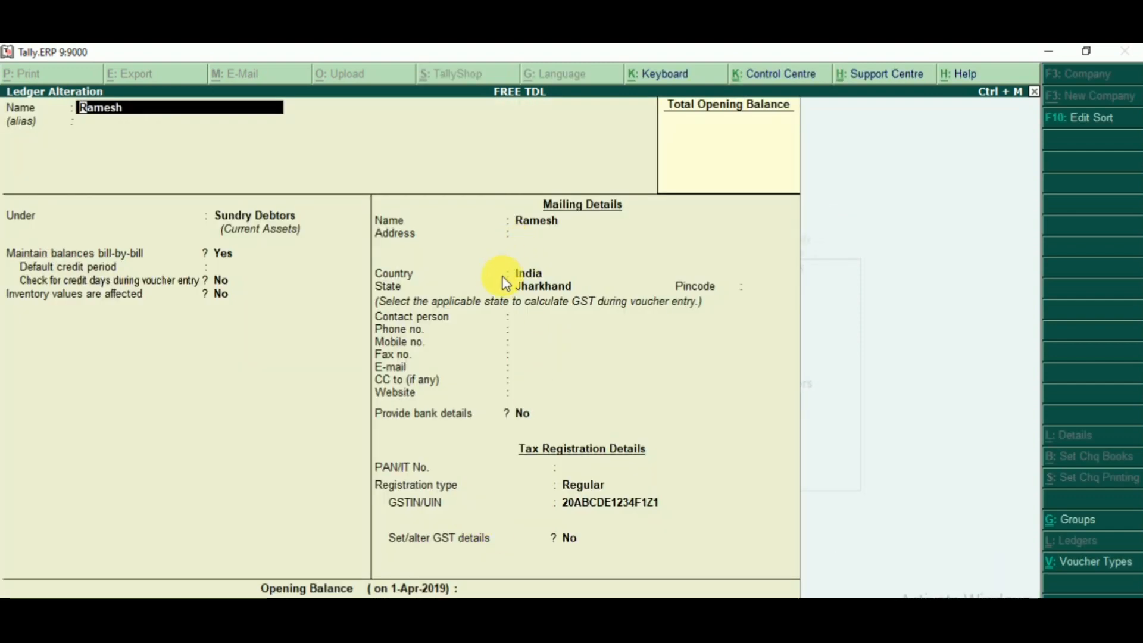
pyautogui.moveTo(509, 262); pyautogui.dragTo(588, 308)
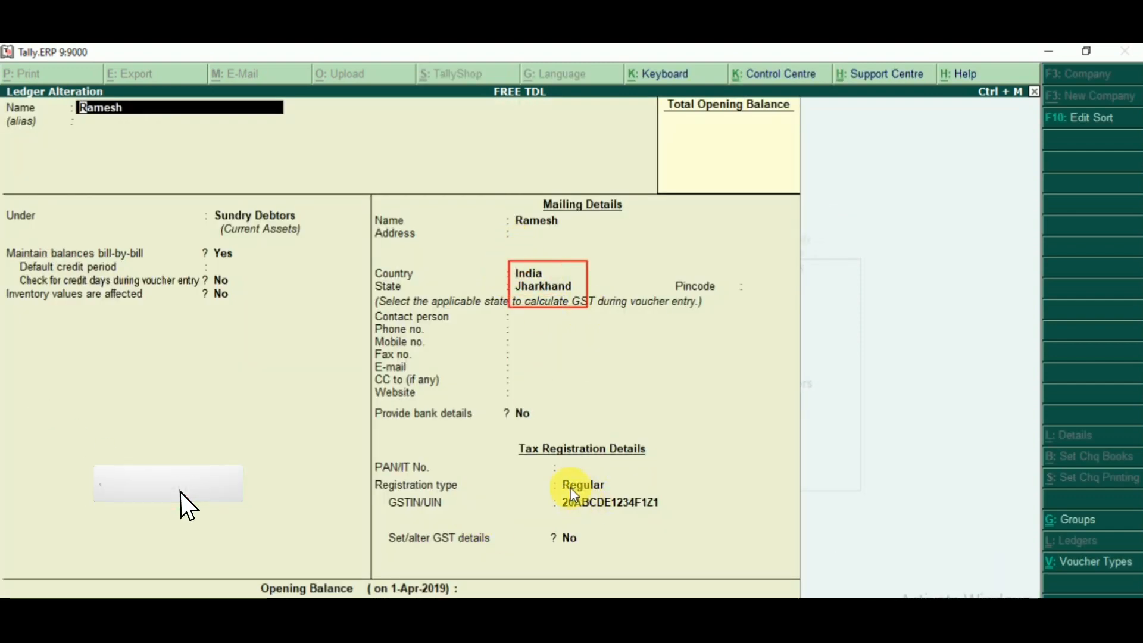
# Check the registration type, GSTIN and parent group of the open imported ledger
pyautogui.moveTo(544, 474); pyautogui.dragTo(675, 526)
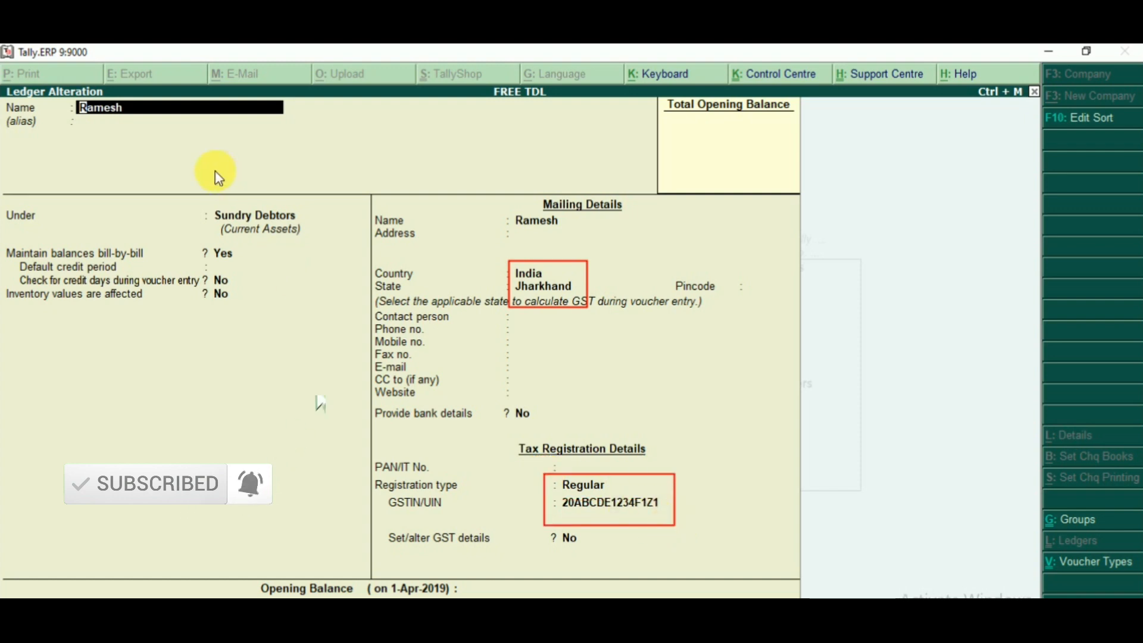
pyautogui.moveTo(211, 205); pyautogui.dragTo(324, 236)
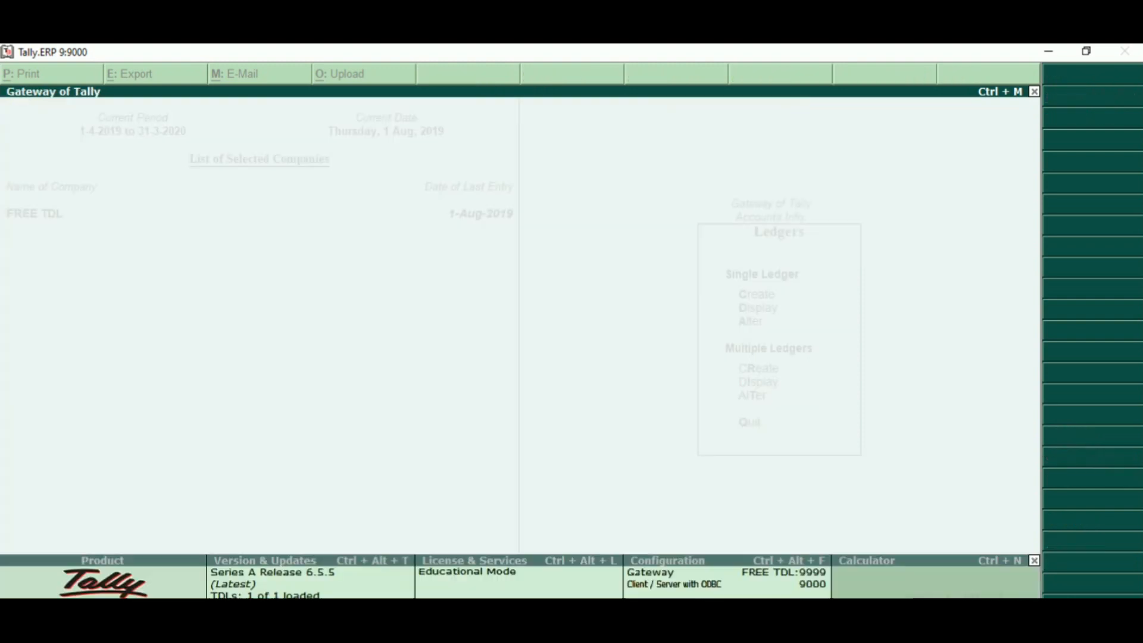
# Open the JK Ltd ledger for alteration, check its group, country, state and registration type, and quit without changes
pyautogui.write('Jk')
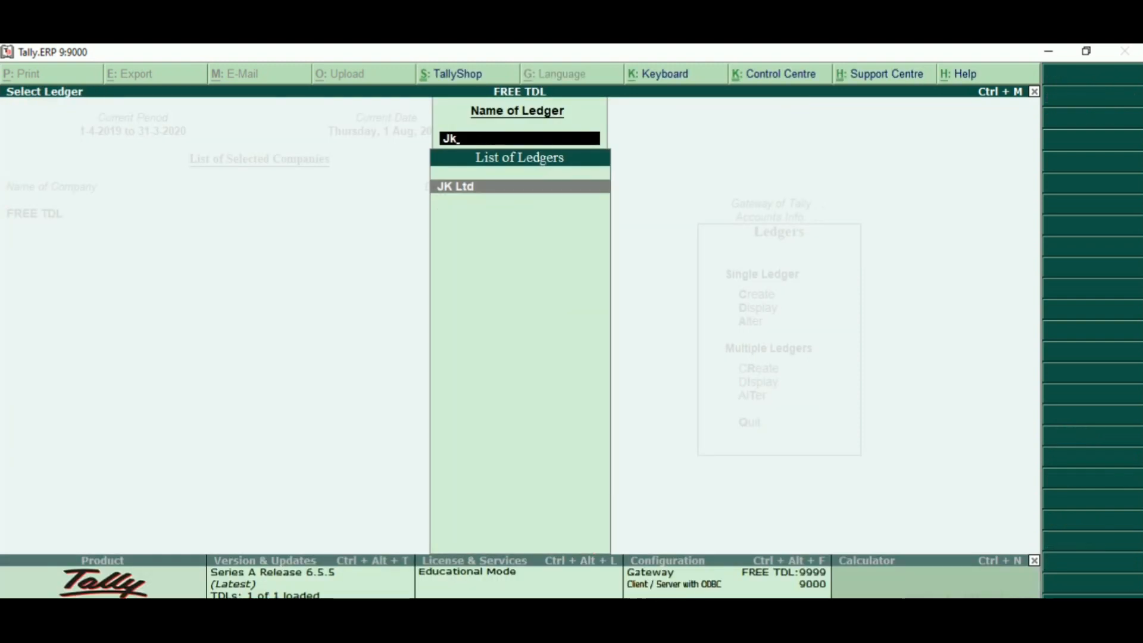
pyautogui.press('Return')
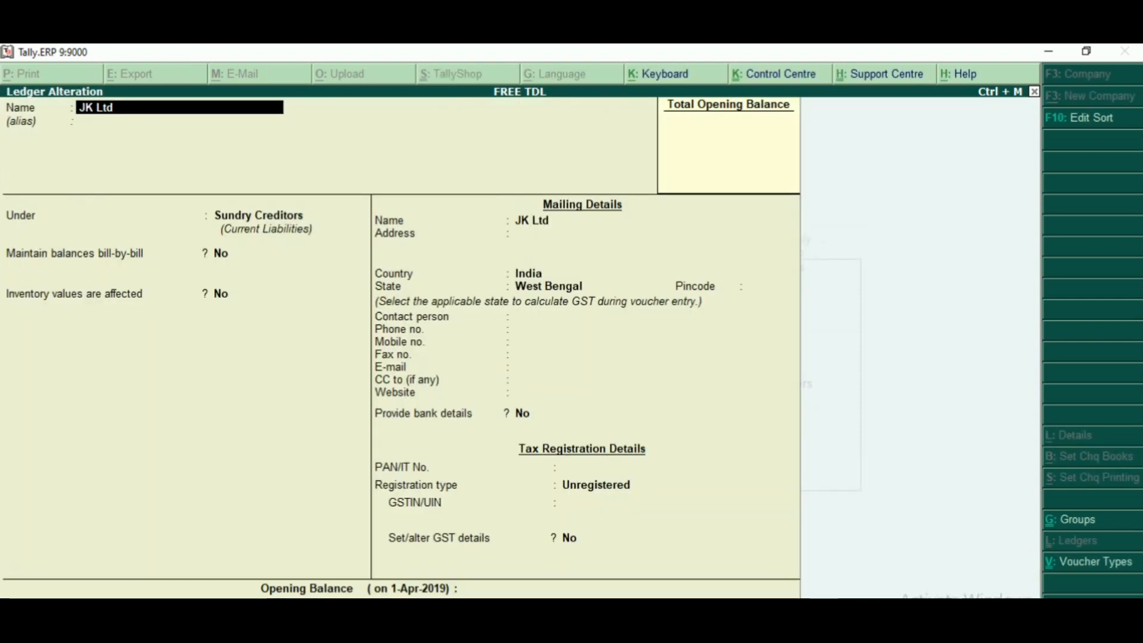
pyautogui.moveTo(207, 205); pyautogui.dragTo(326, 238)
pyautogui.moveTo(511, 263); pyautogui.dragTo(599, 298)
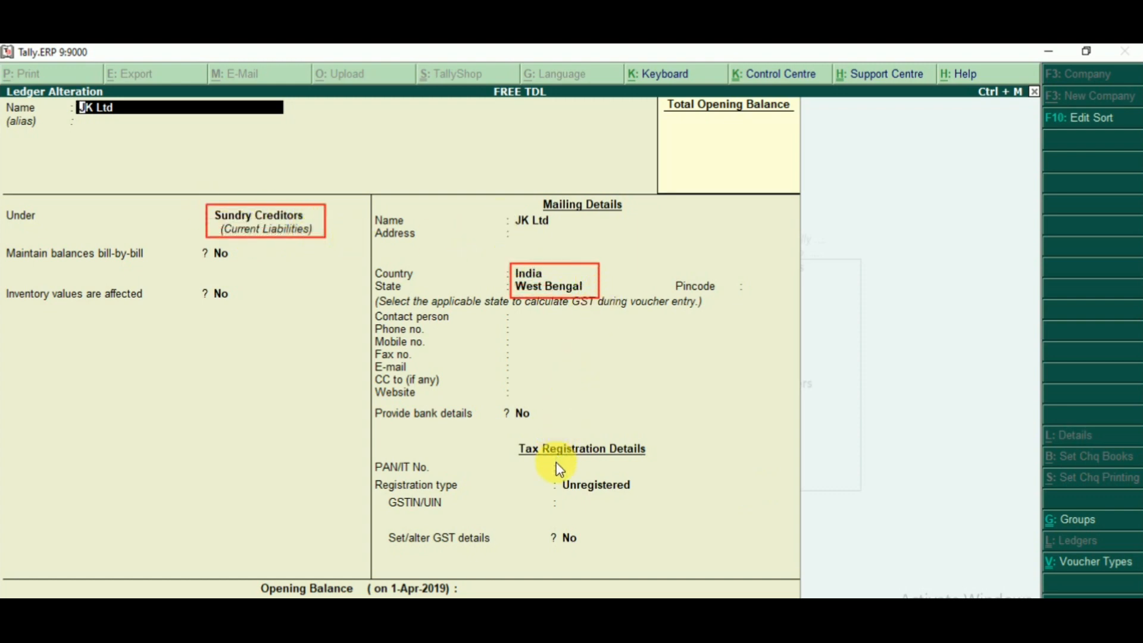
pyautogui.moveTo(555, 475); pyautogui.dragTo(657, 513)
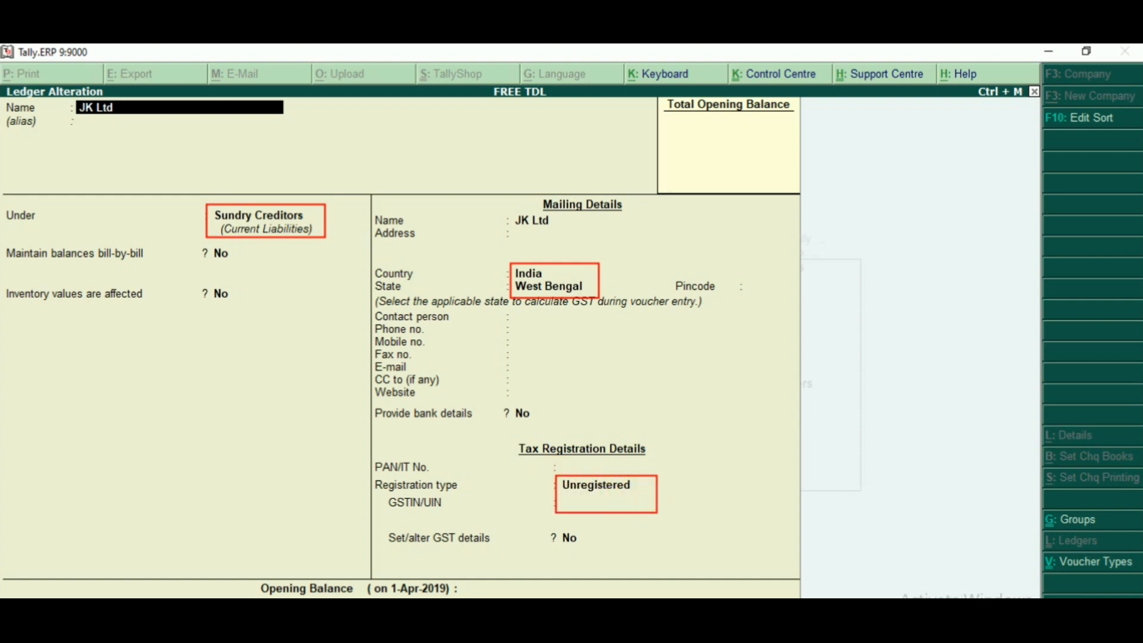
pyautogui.press('Escape')
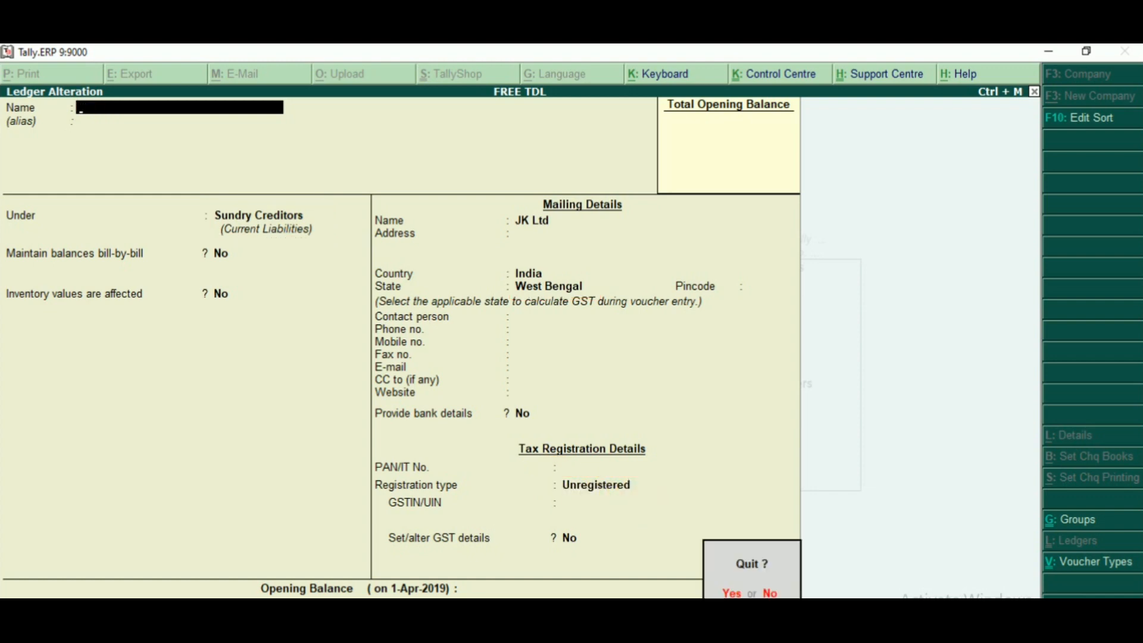
pyautogui.press('Return')
# Open the MMT ledger for alteration and check its parent group, GST registration details, country and state
pyautogui.write('M')
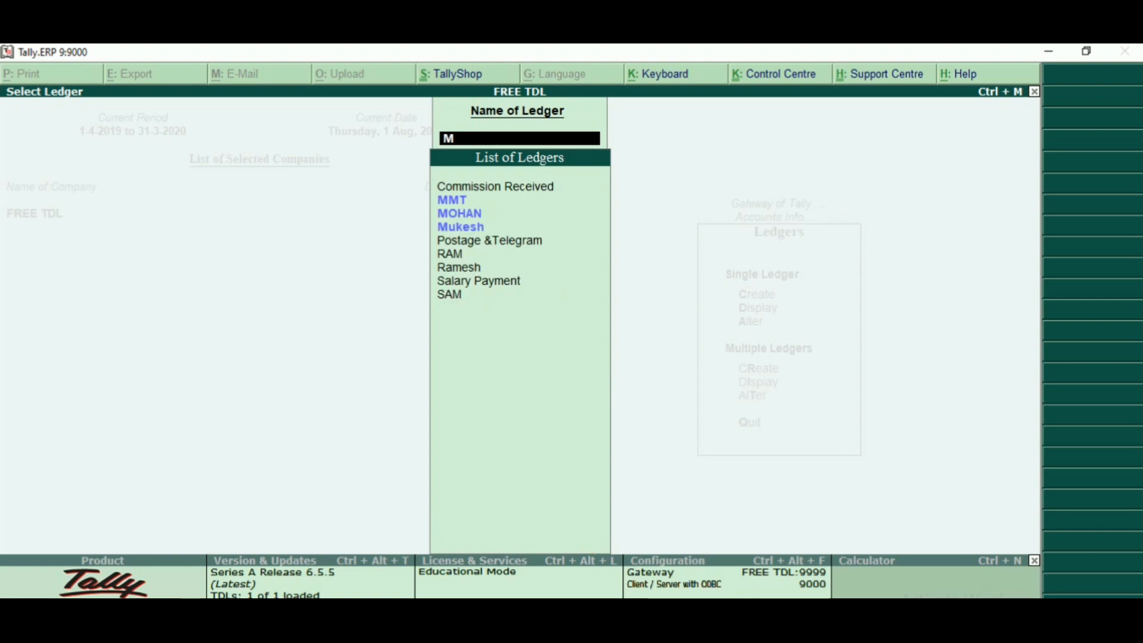
pyautogui.press('Return')
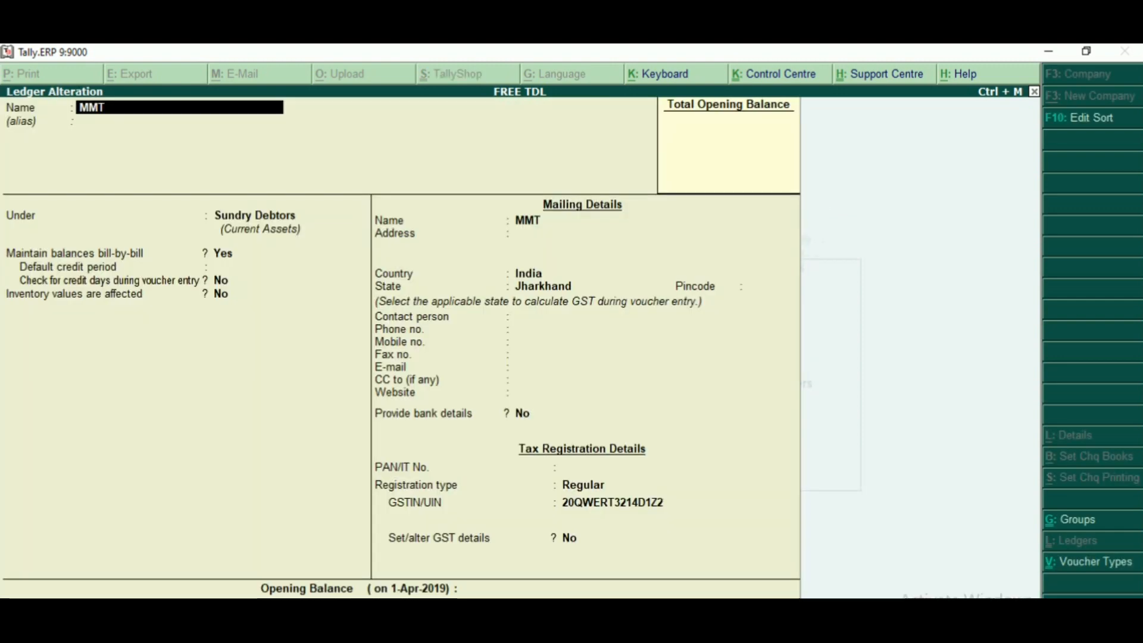
pyautogui.moveTo(199, 201); pyautogui.dragTo(344, 237)
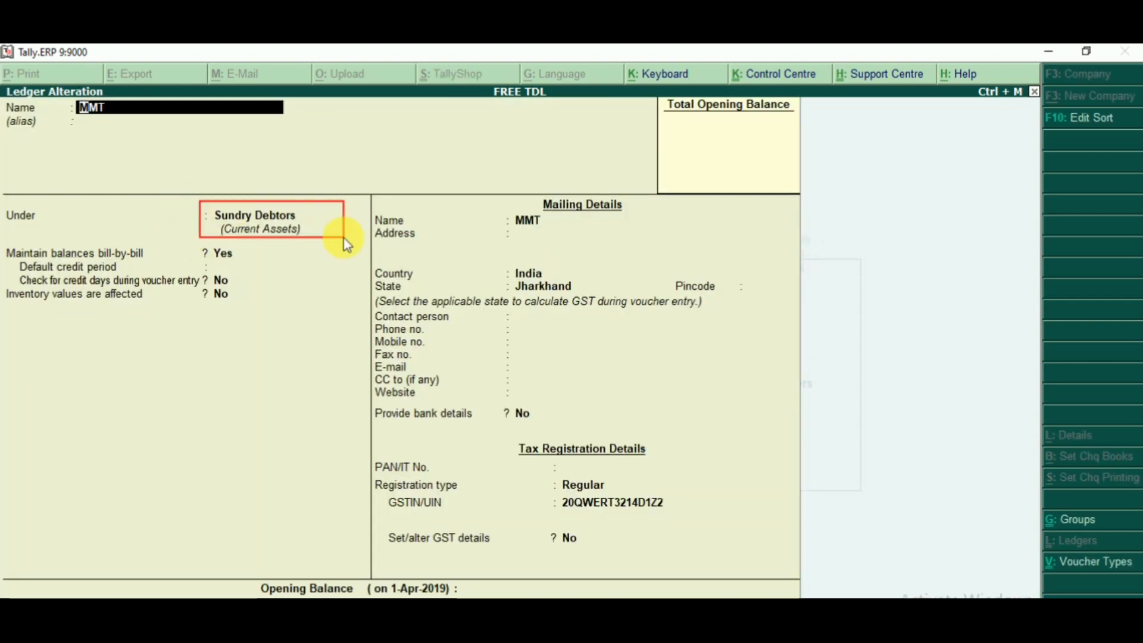
pyautogui.moveTo(551, 477); pyautogui.dragTo(723, 539)
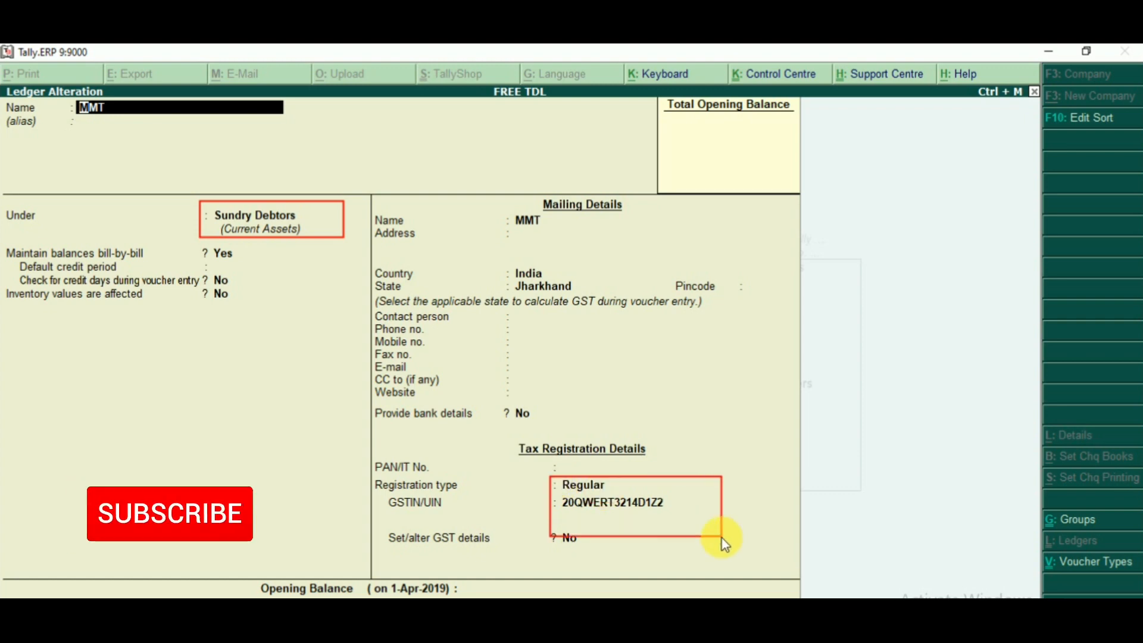
pyautogui.moveTo(505, 271); pyautogui.dragTo(589, 295)
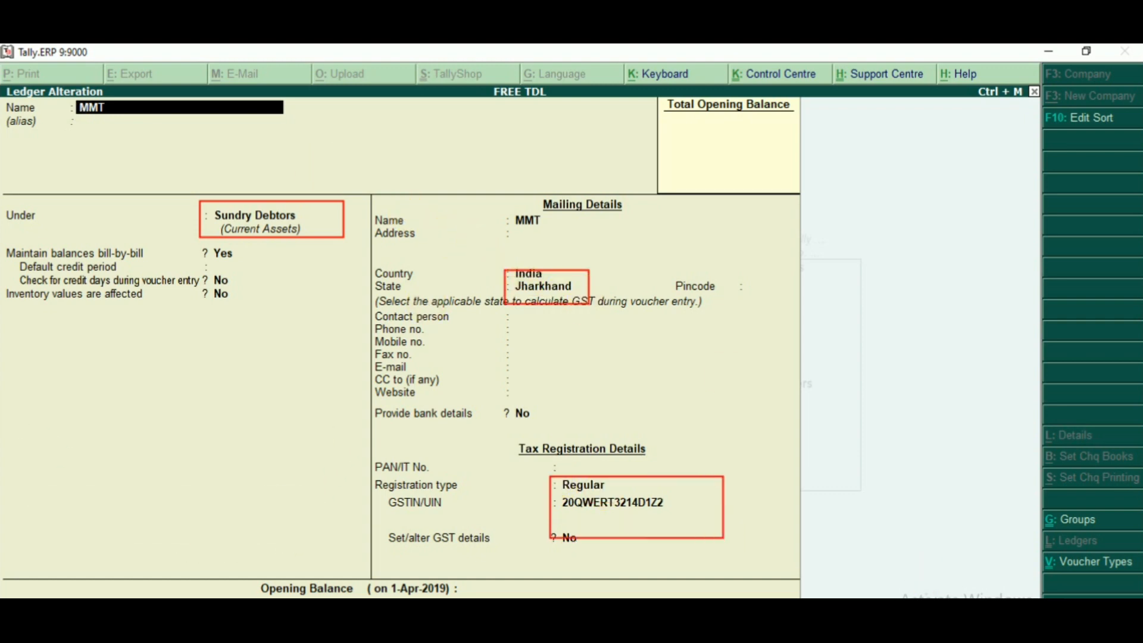
pyautogui.press('Escape')
pyautogui.press('Escape')
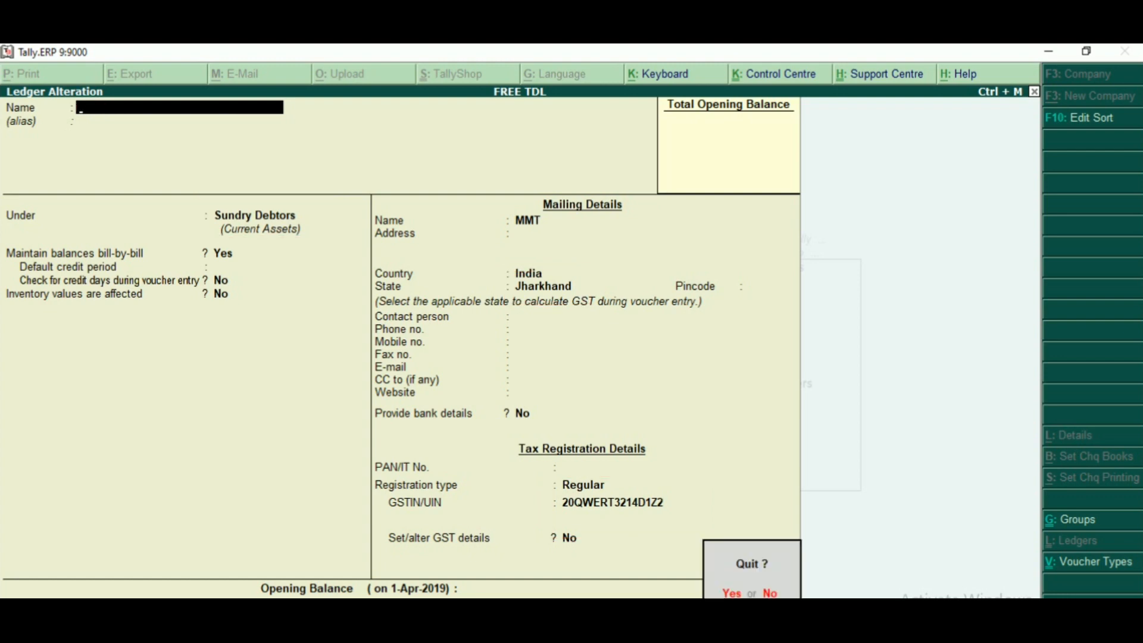
# Check the group, state and registration type of the imported consumer-type creditor's ledger, and return to the Gateway of Tally
pyautogui.write('ySu')
pyautogui.press('Return')
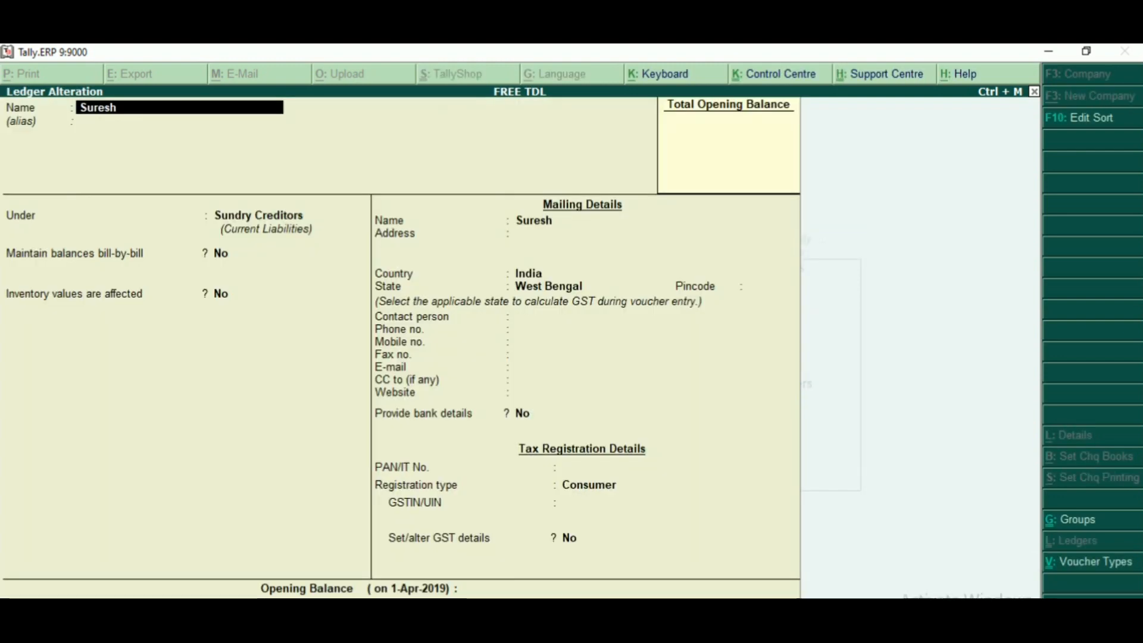
pyautogui.moveTo(555, 470); pyautogui.dragTo(640, 505)
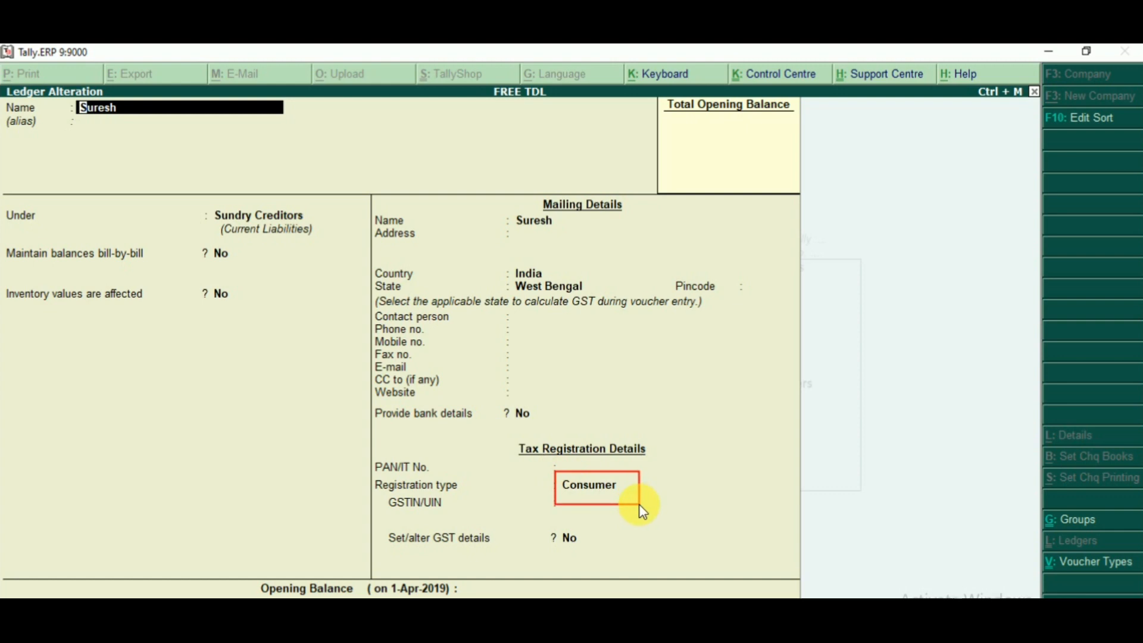
pyautogui.moveTo(191, 184); pyautogui.dragTo(340, 233)
pyautogui.moveTo(503, 255); pyautogui.dragTo(594, 306)
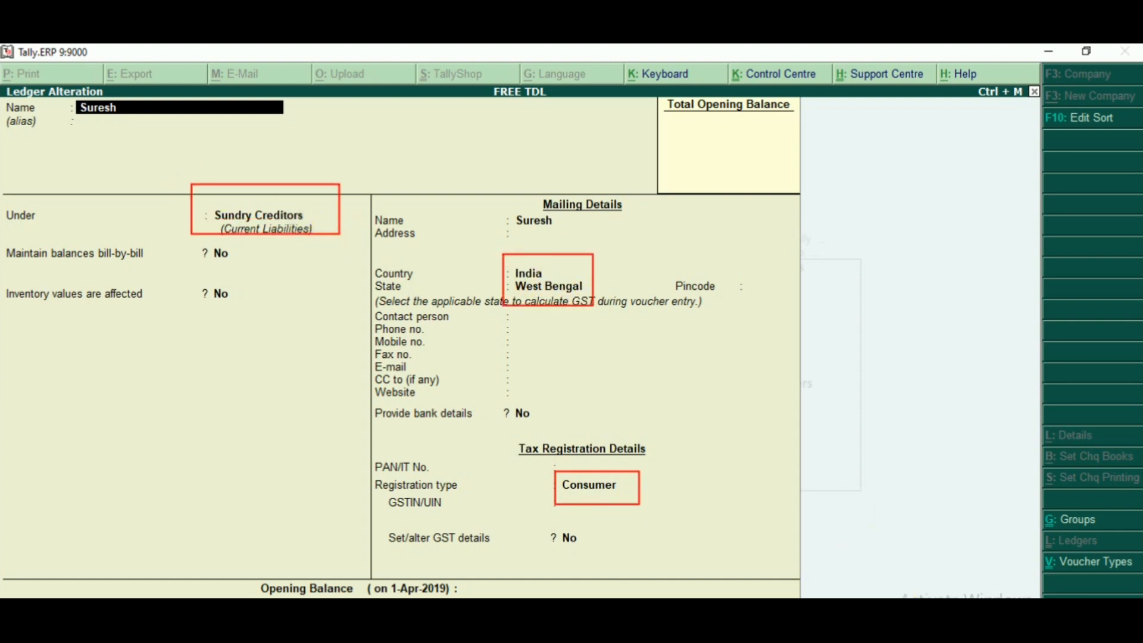
pyautogui.press('Escape')
pyautogui.press('Return')
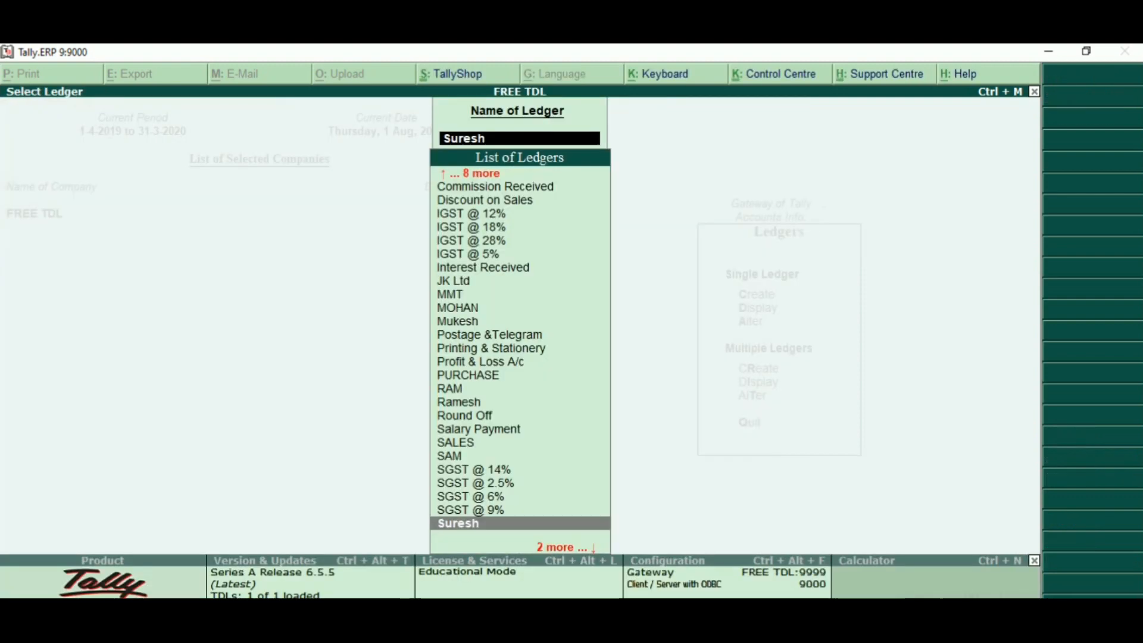
pyautogui.press('Escape')
pyautogui.press('Escape')
pyautogui.press('Escape')
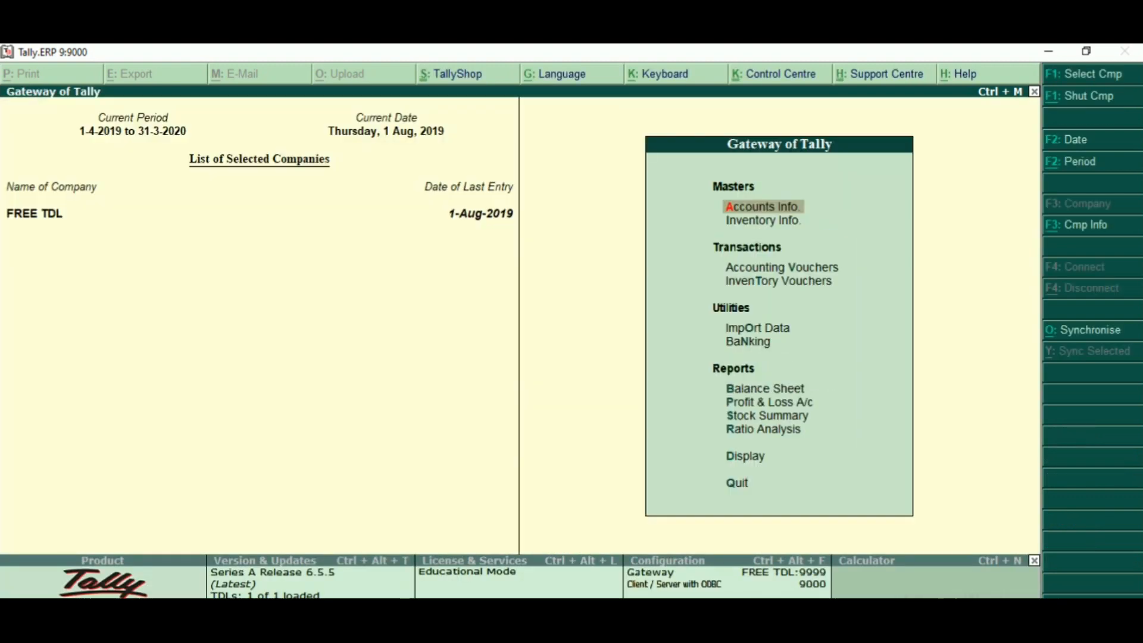
# Start a sales voucher with the GST CLASS voucher class, choose MMT as the party and accept the buyer's details
pyautogui.press('v')
pyautogui.press('F8')
pyautogui.press('Return')
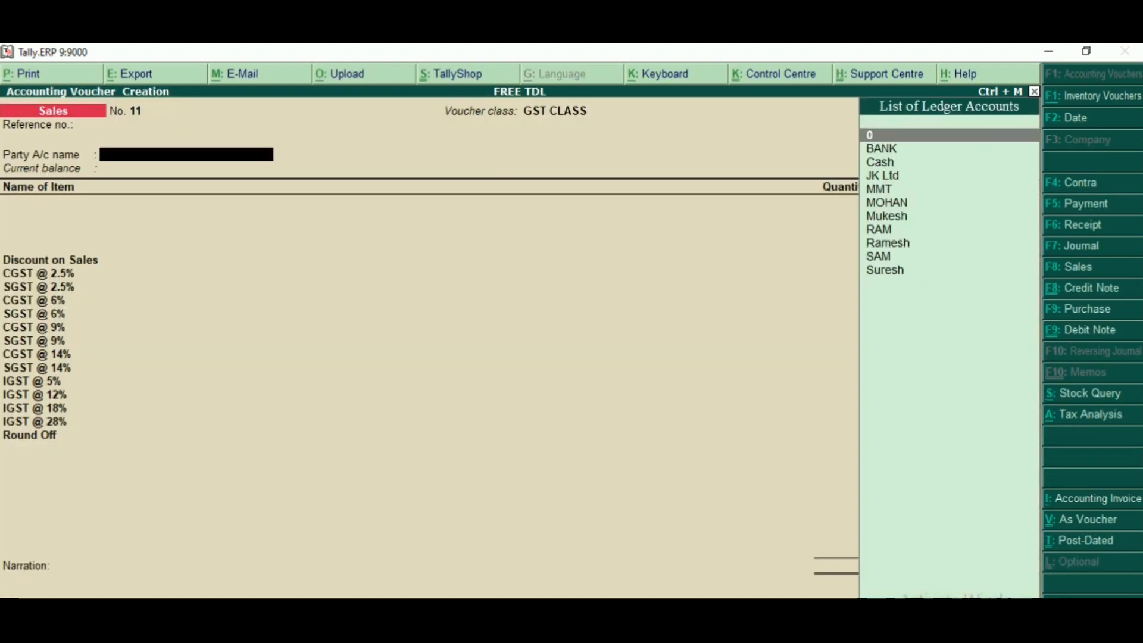
pyautogui.press('Down')
pyautogui.press('Down')
pyautogui.press('Down')
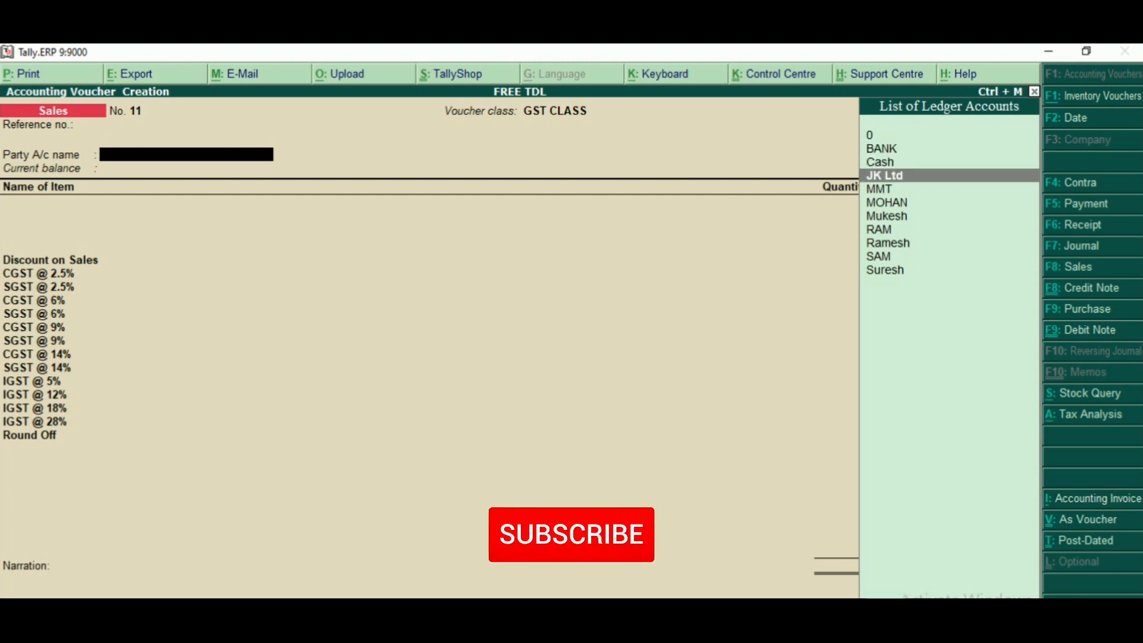
pyautogui.press('Down')
pyautogui.press('Return')
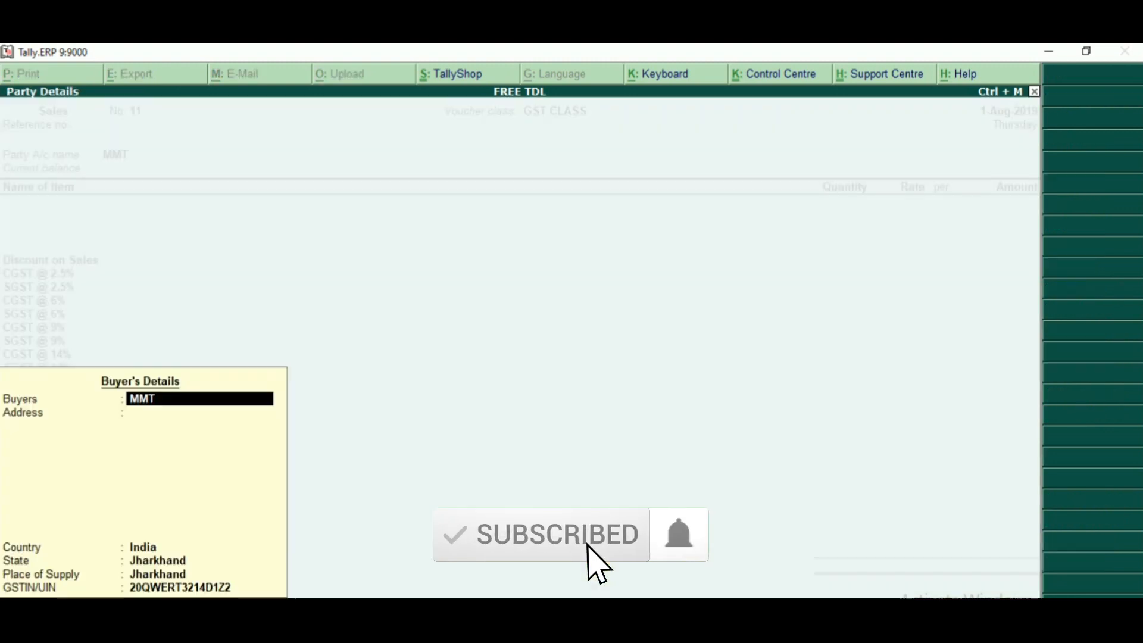
pyautogui.press('Return')
pyautogui.press('Return')
pyautogui.press('Return')
pyautogui.press('Return')
pyautogui.press('Return')
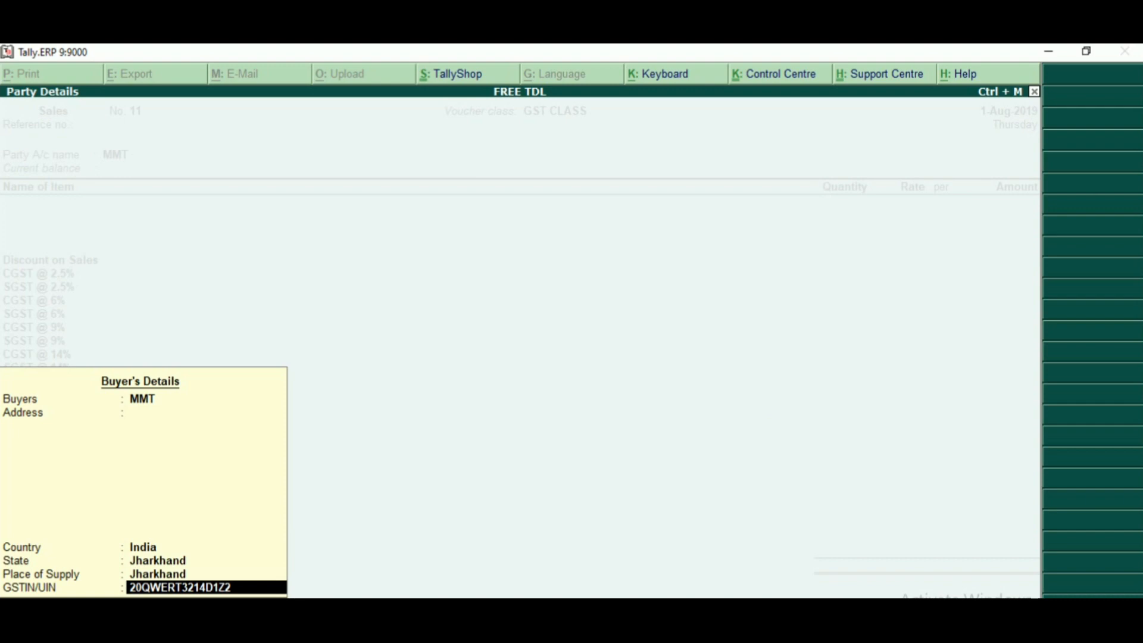
pyautogui.press('Return')
# Add ITEM @ 18% to the sales voucher with a quantity of 10 Pcs
pyautogui.press('Down')
pyautogui.press('Down')
pyautogui.press('Return')
pyautogui.write('10')
pyautogui.press('Return')
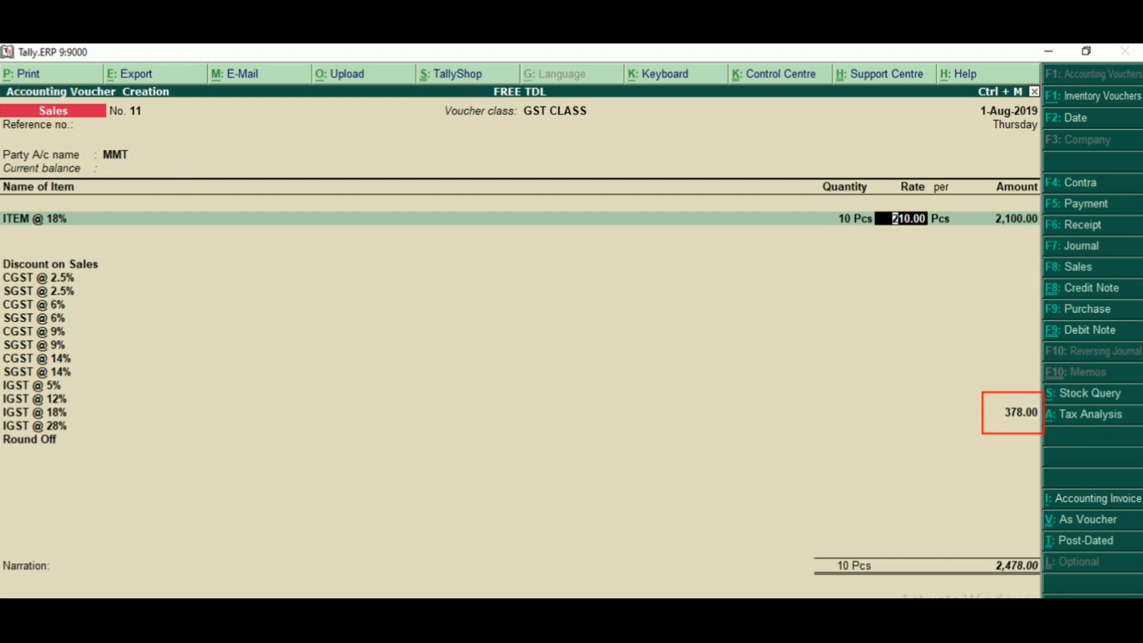
# Reopen MMT's buyer details to check country, state, place of supply and GSTIN, and quit the sales voucher without saving
pyautogui.hotkey('shift', 'Tab')
pyautogui.hotkey('shift', 'Tab')
pyautogui.hotkey('shift', 'Tab')
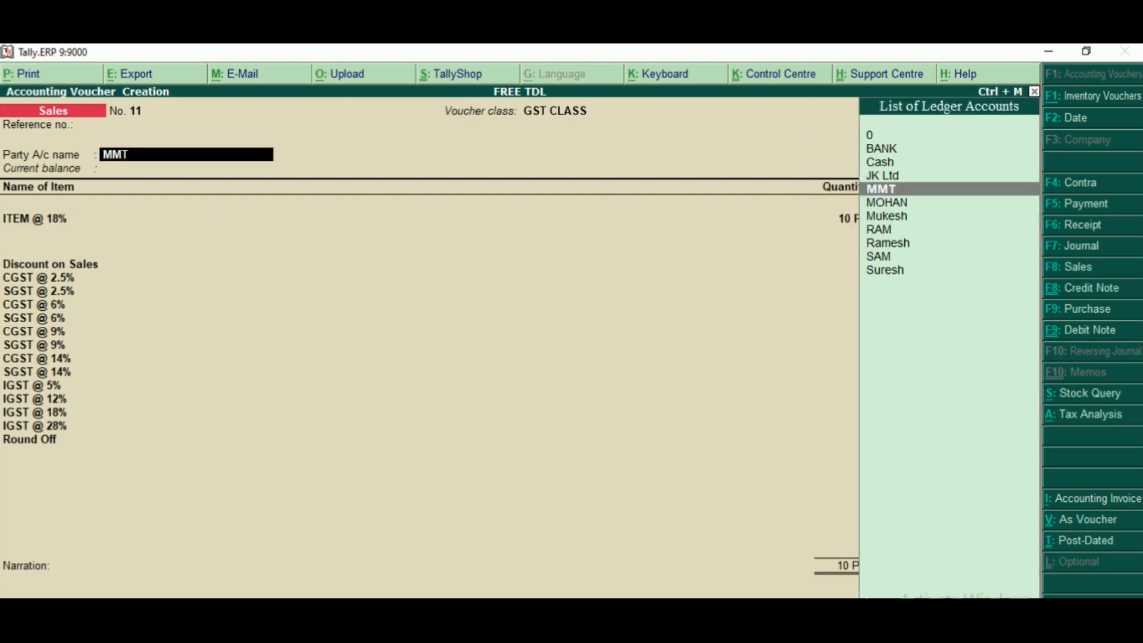
pyautogui.press('Return')
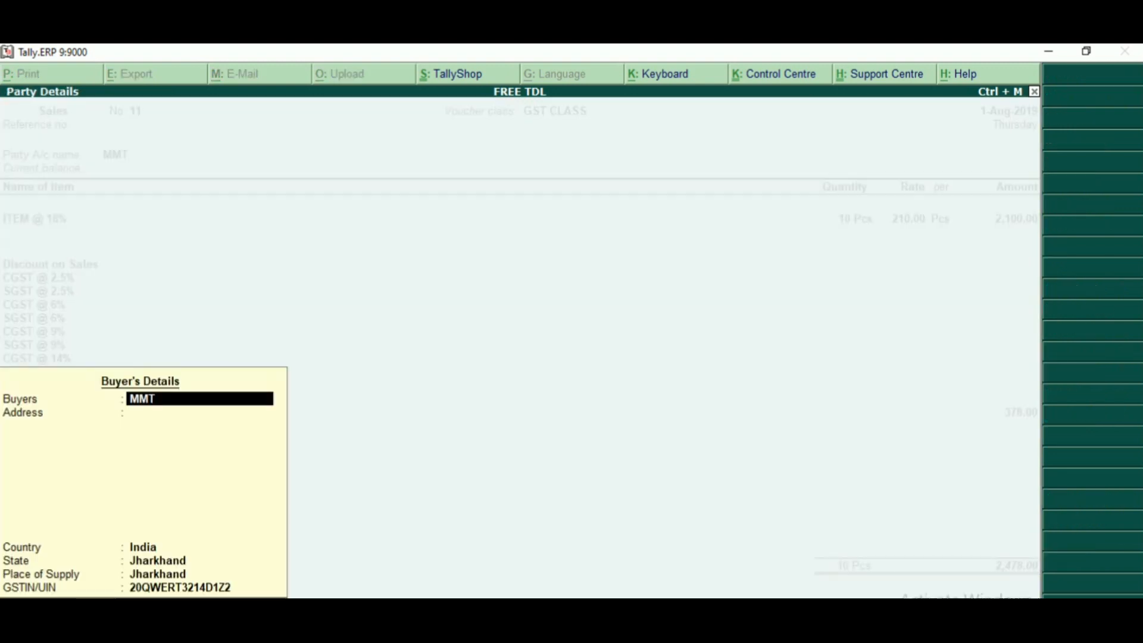
pyautogui.moveTo(109, 541); pyautogui.dragTo(251, 595)
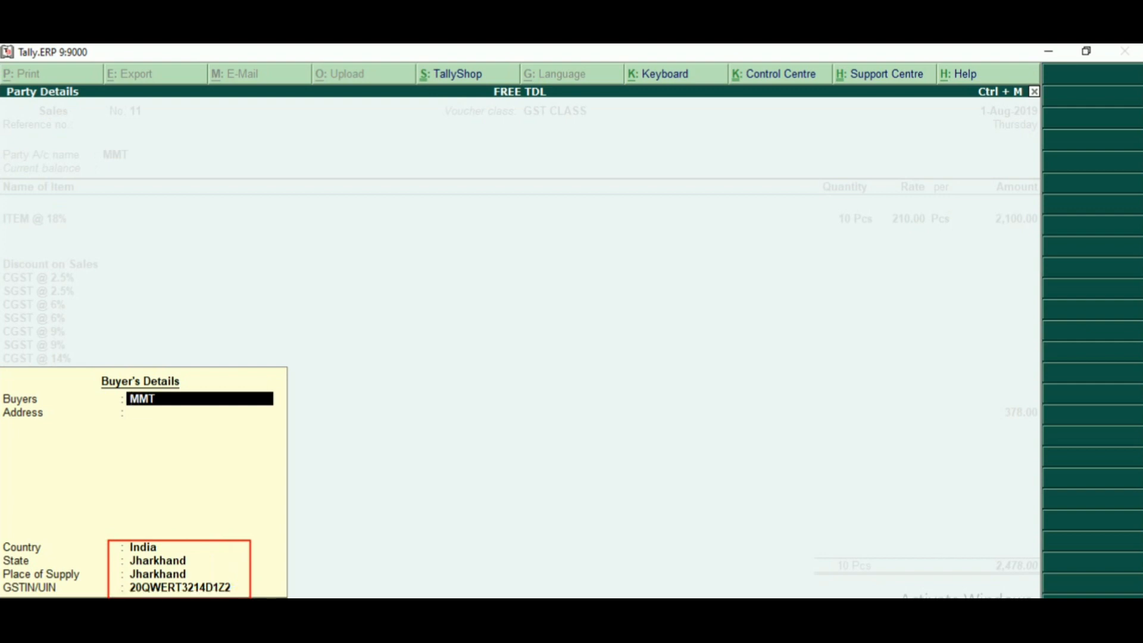
pyautogui.press('BackSpace')
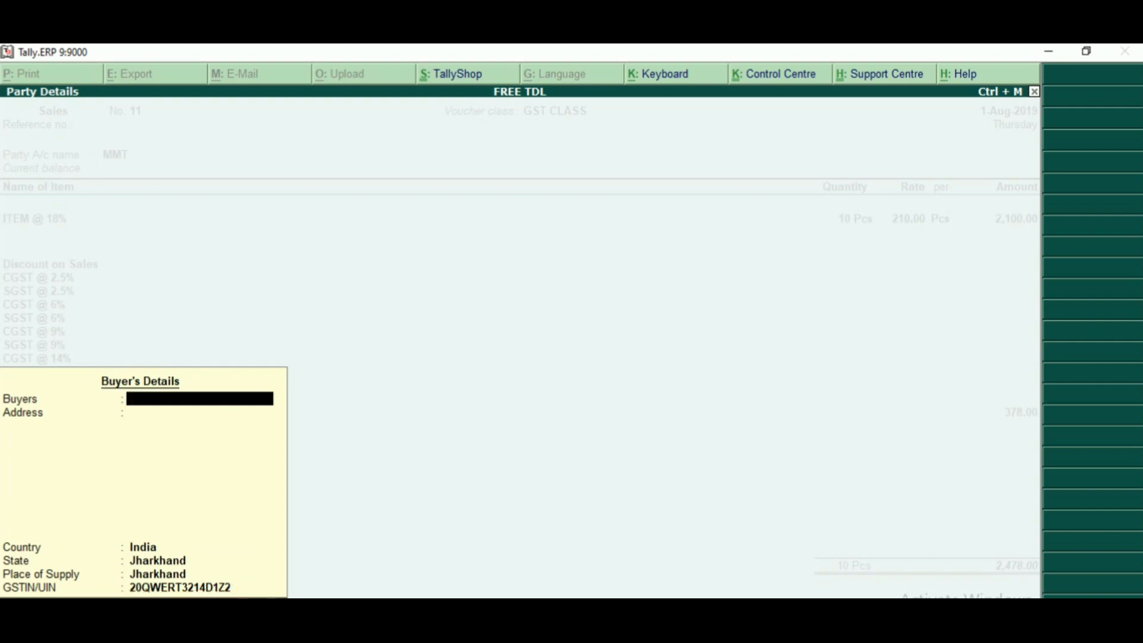
pyautogui.press('Escape')
pyautogui.press('Escape')
pyautogui.press('Return')
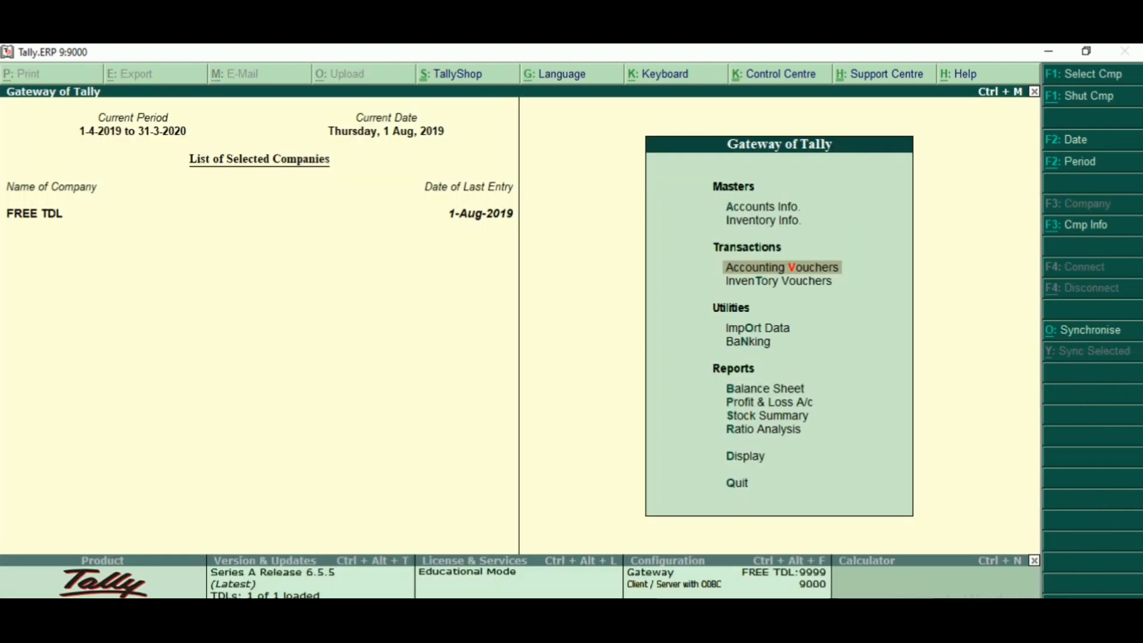